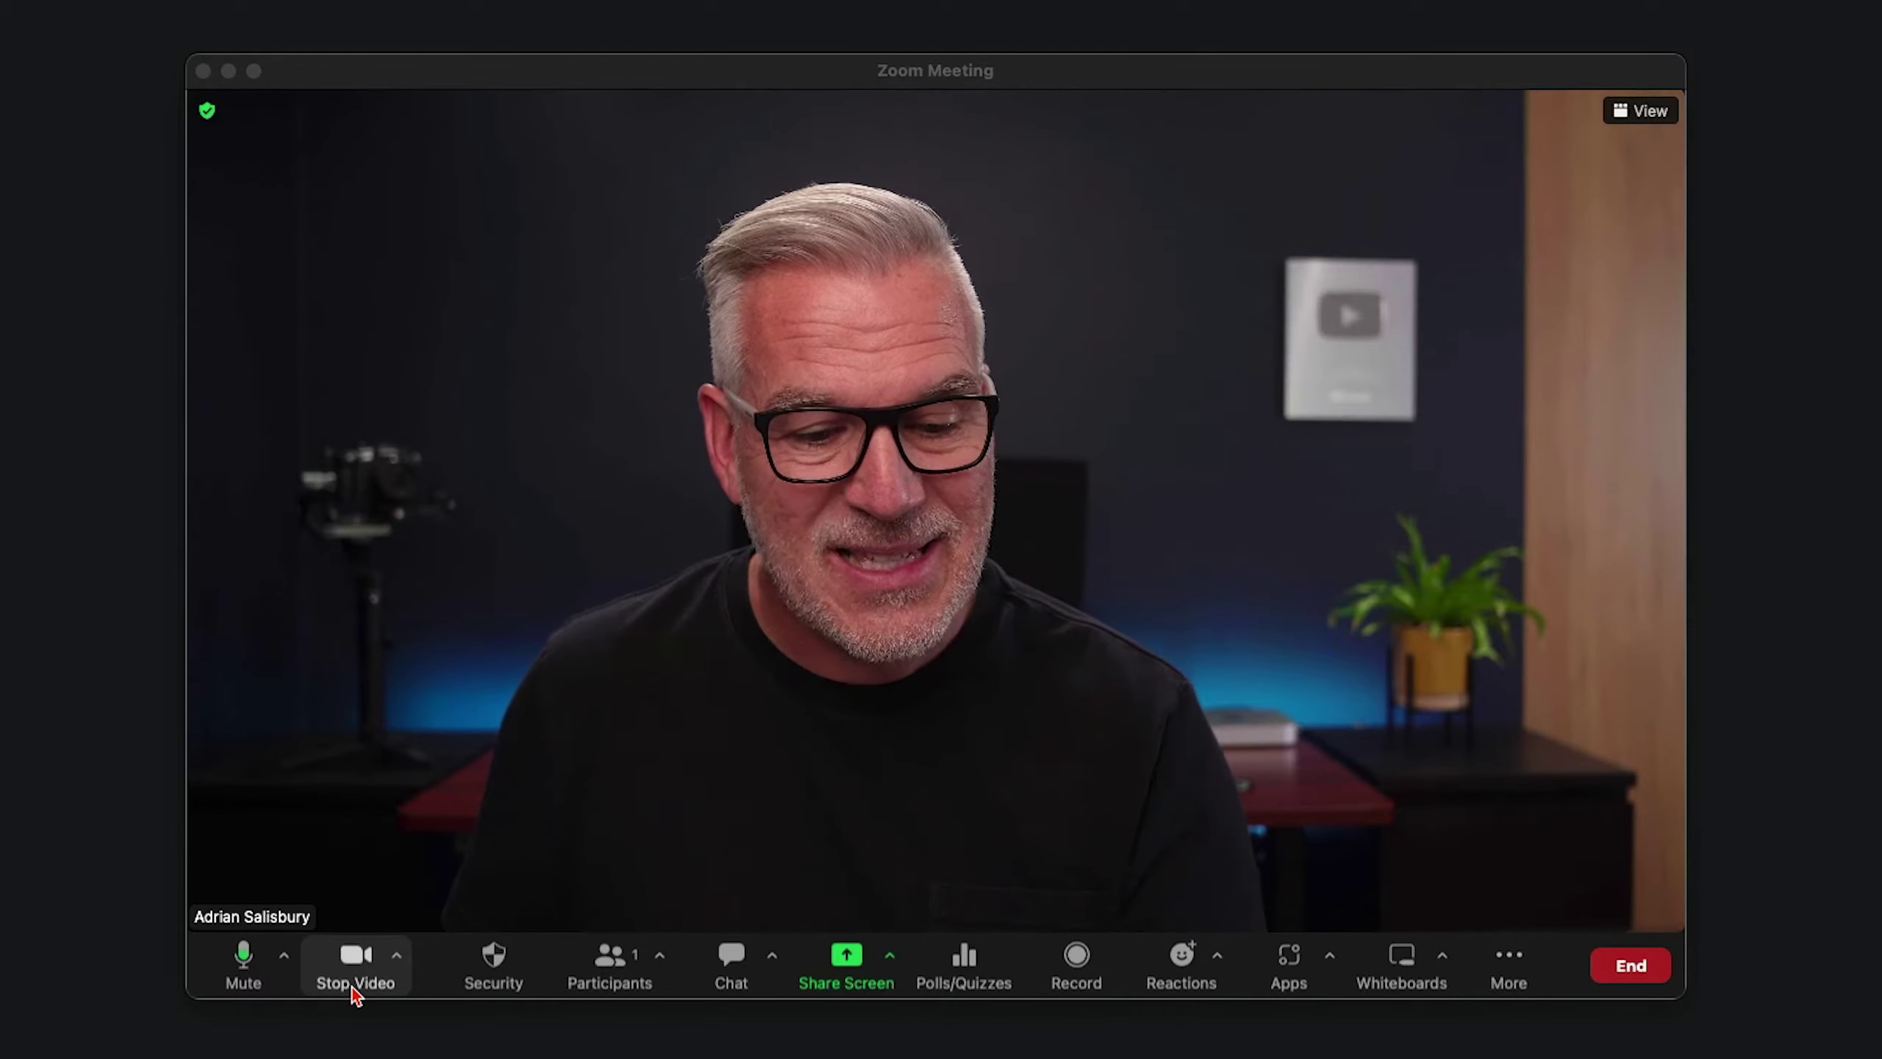
# Try the built-in blur and tropical beach virtual backgrounds in the meeting's background settings, and close the settings.
pyautogui.click(397, 958)
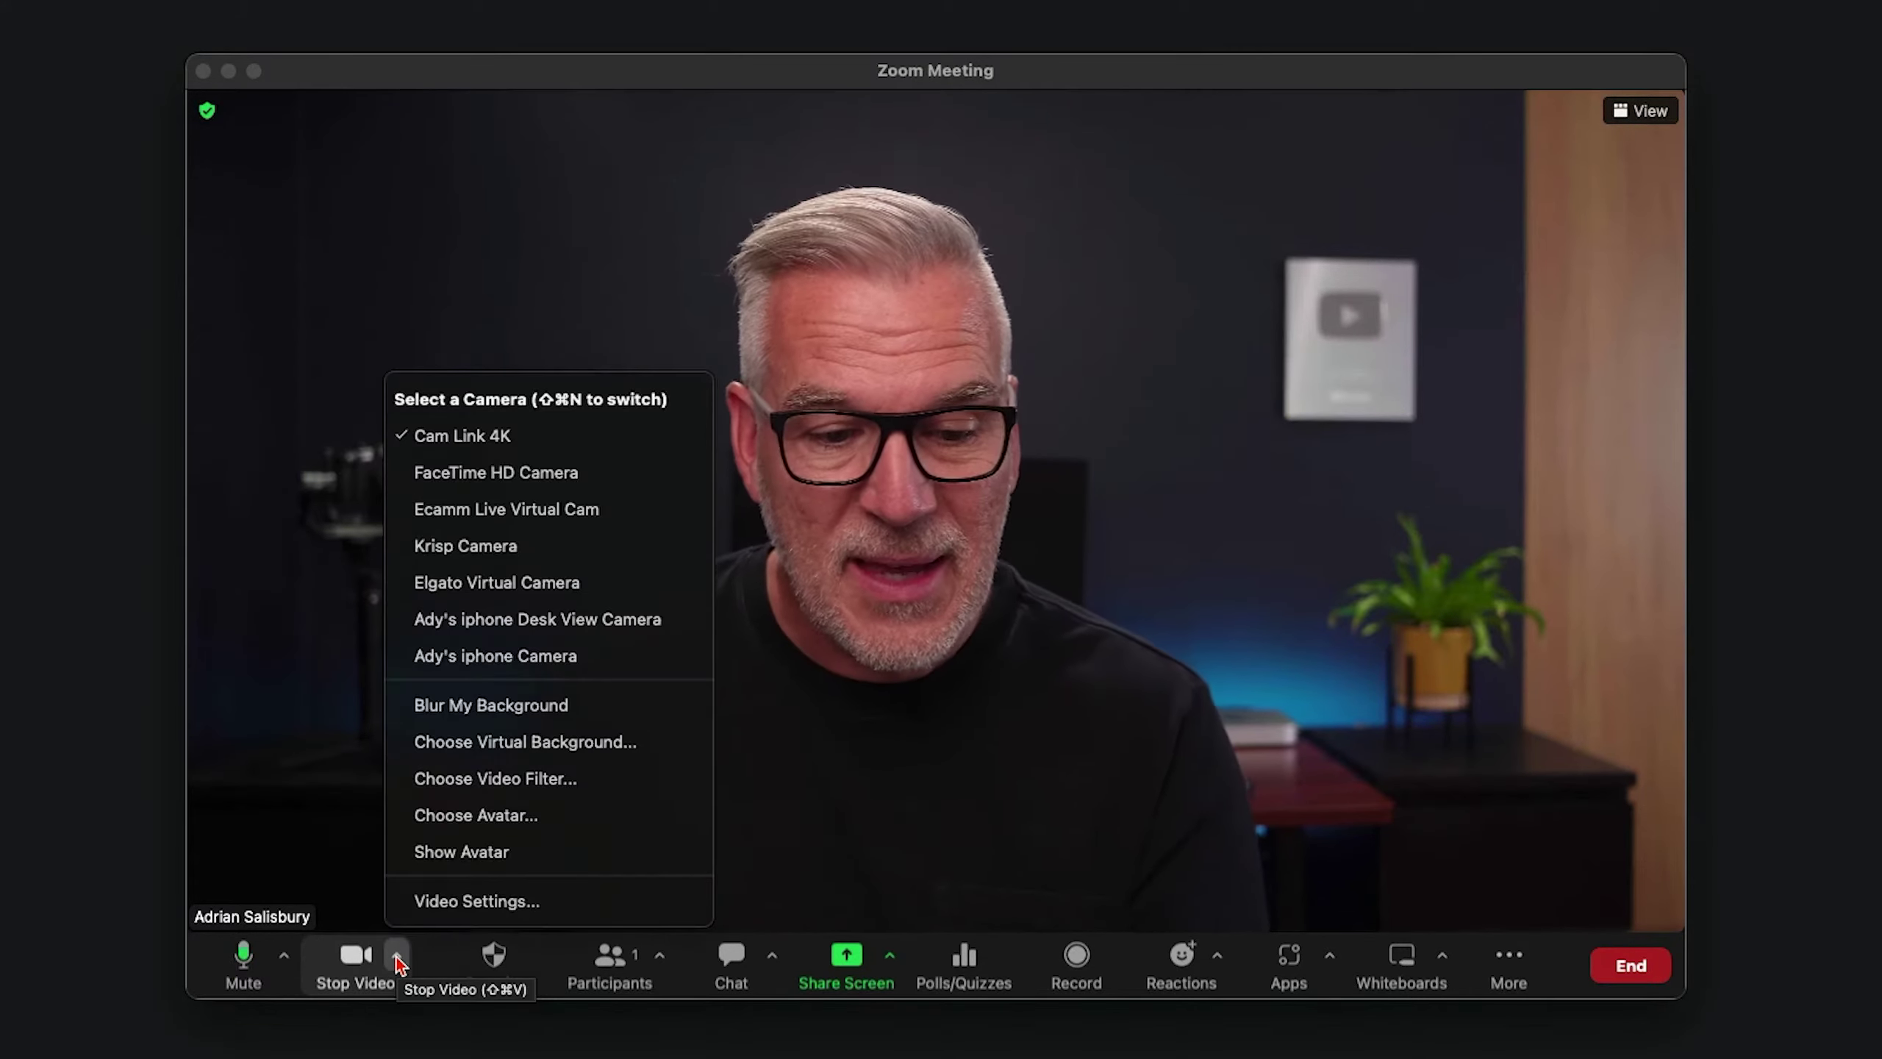
pyautogui.click(454, 744)
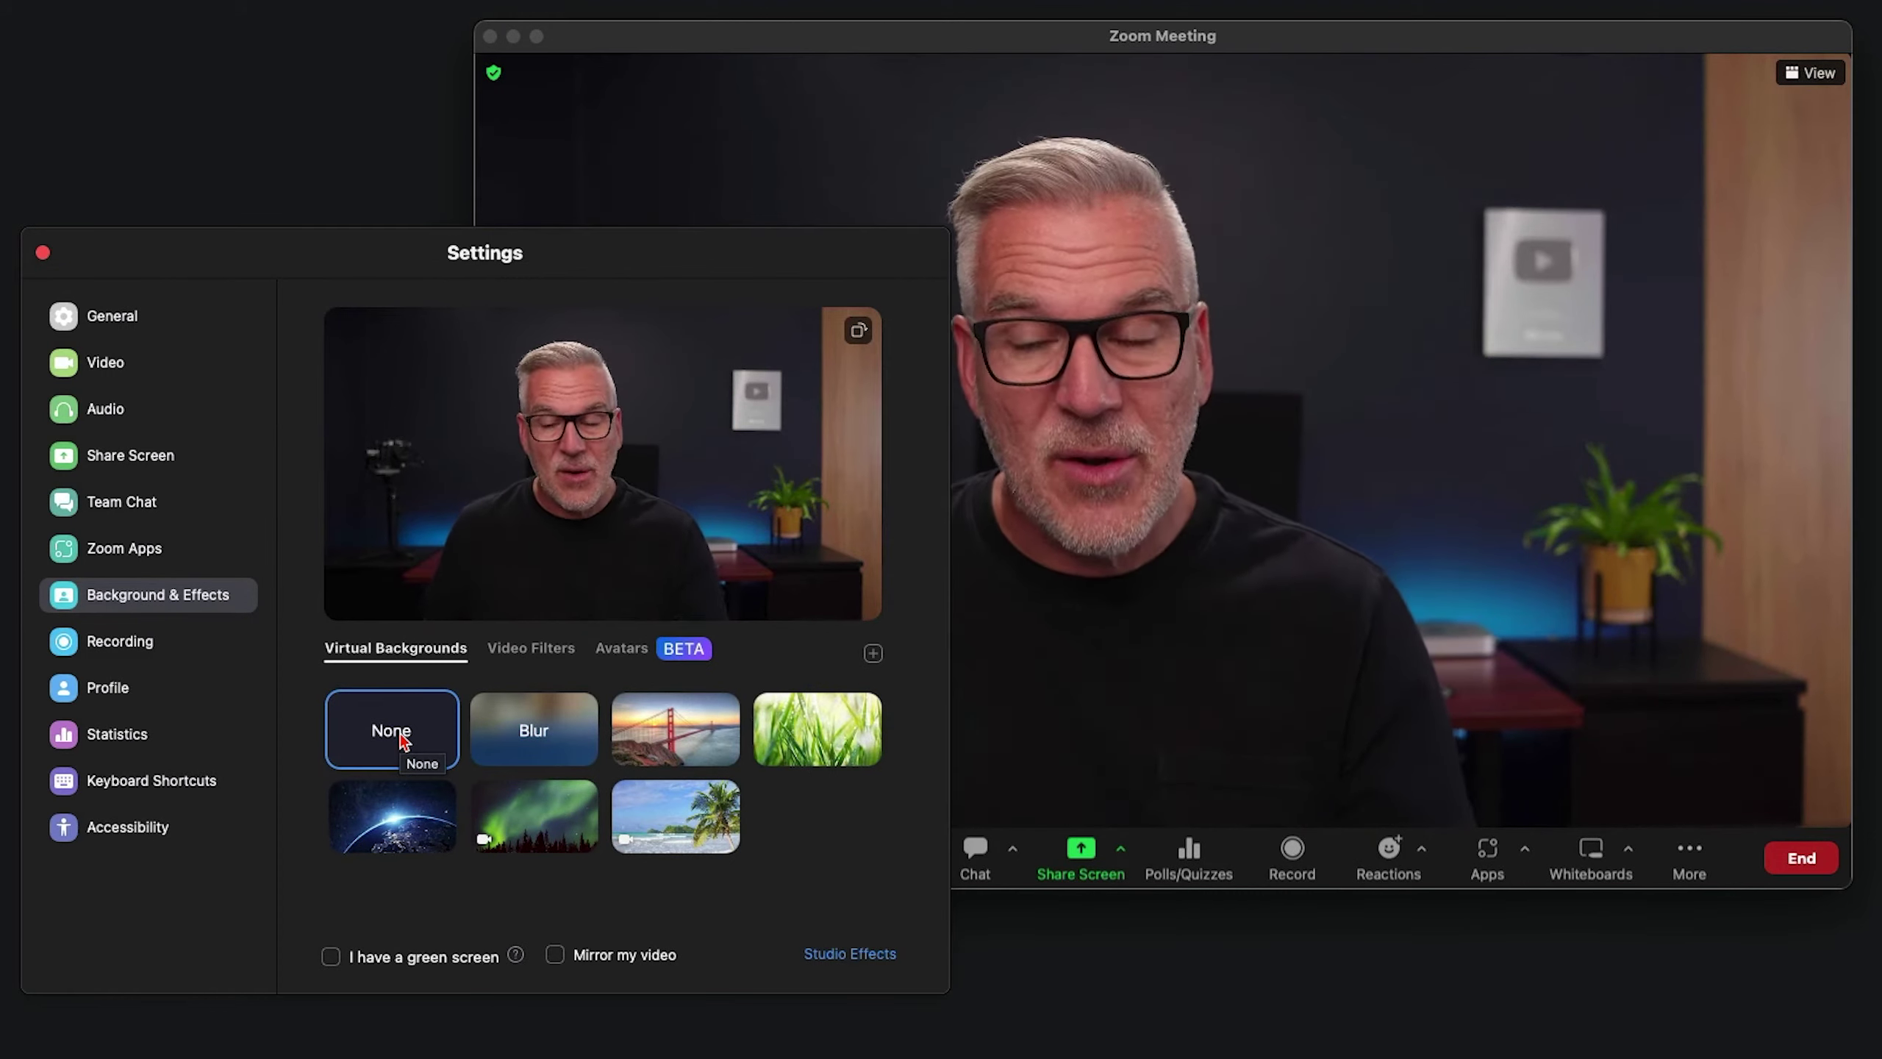
pyautogui.click(535, 736)
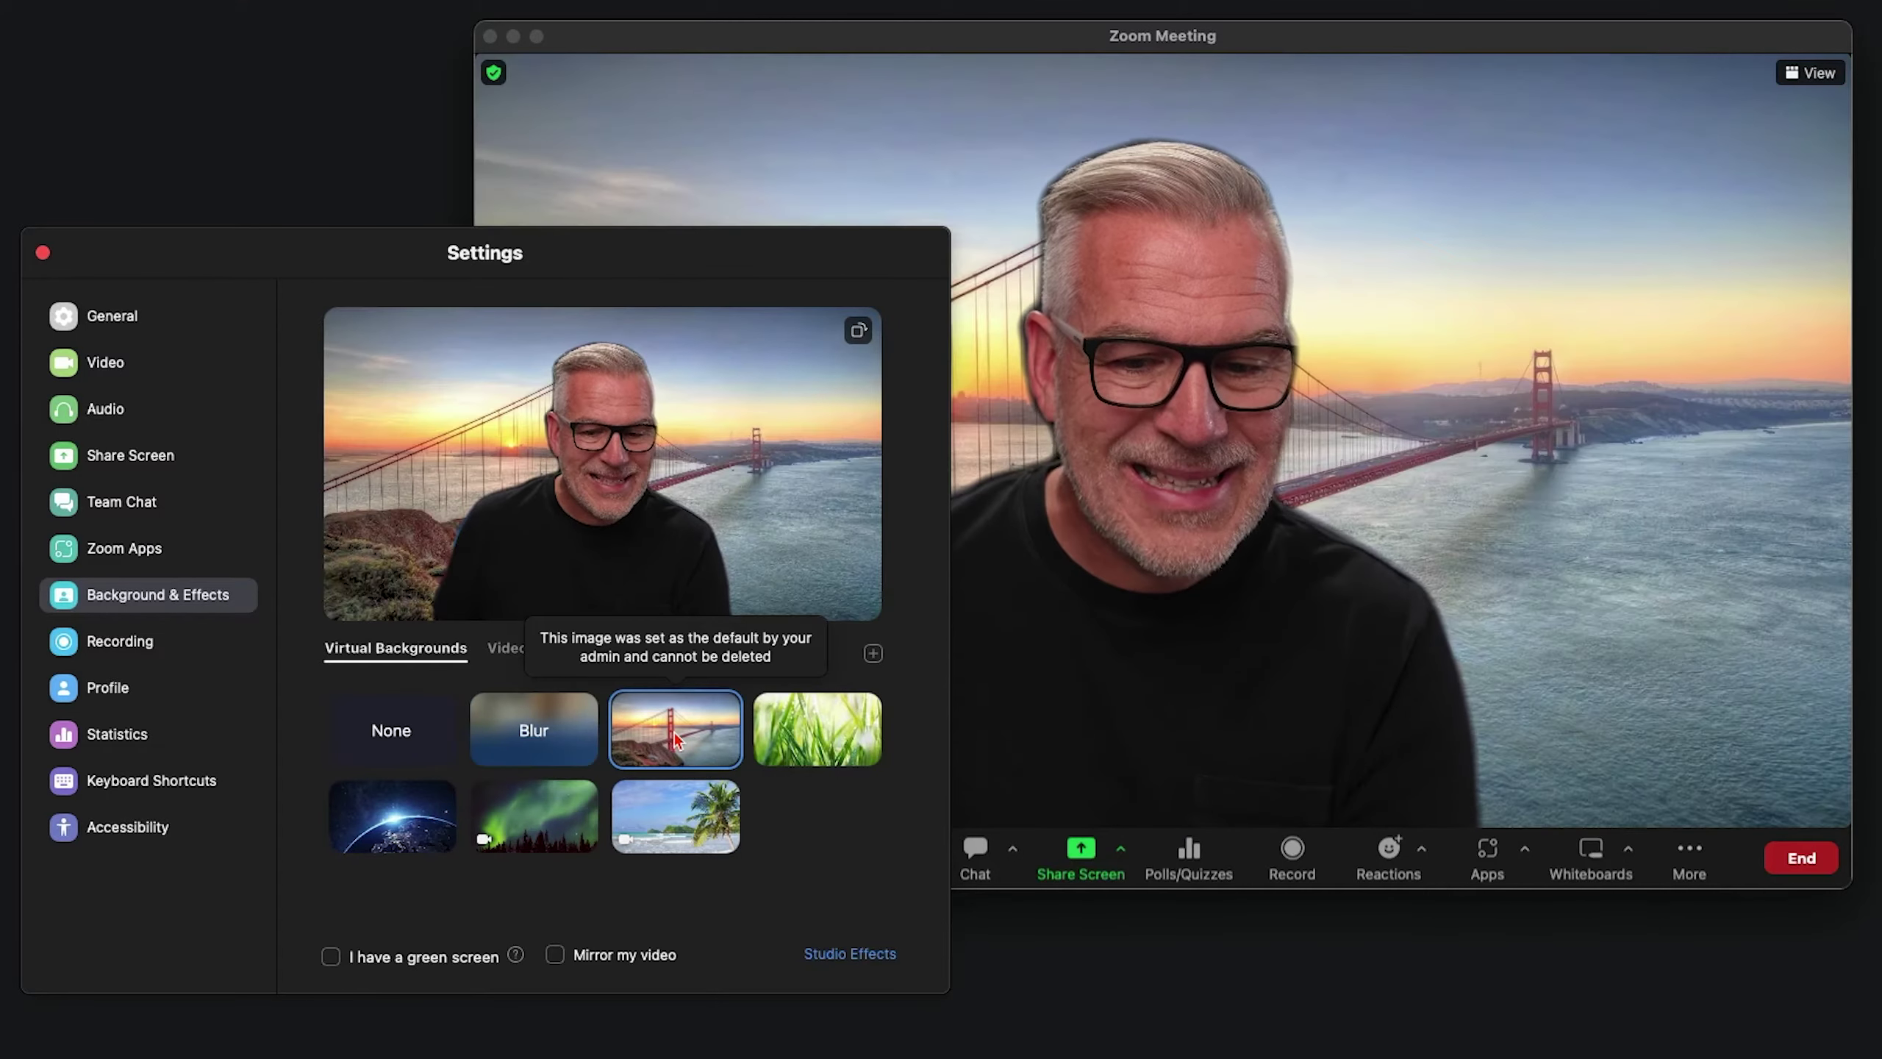
pyautogui.moveTo(634, 252); pyautogui.dragTo(259, 279)
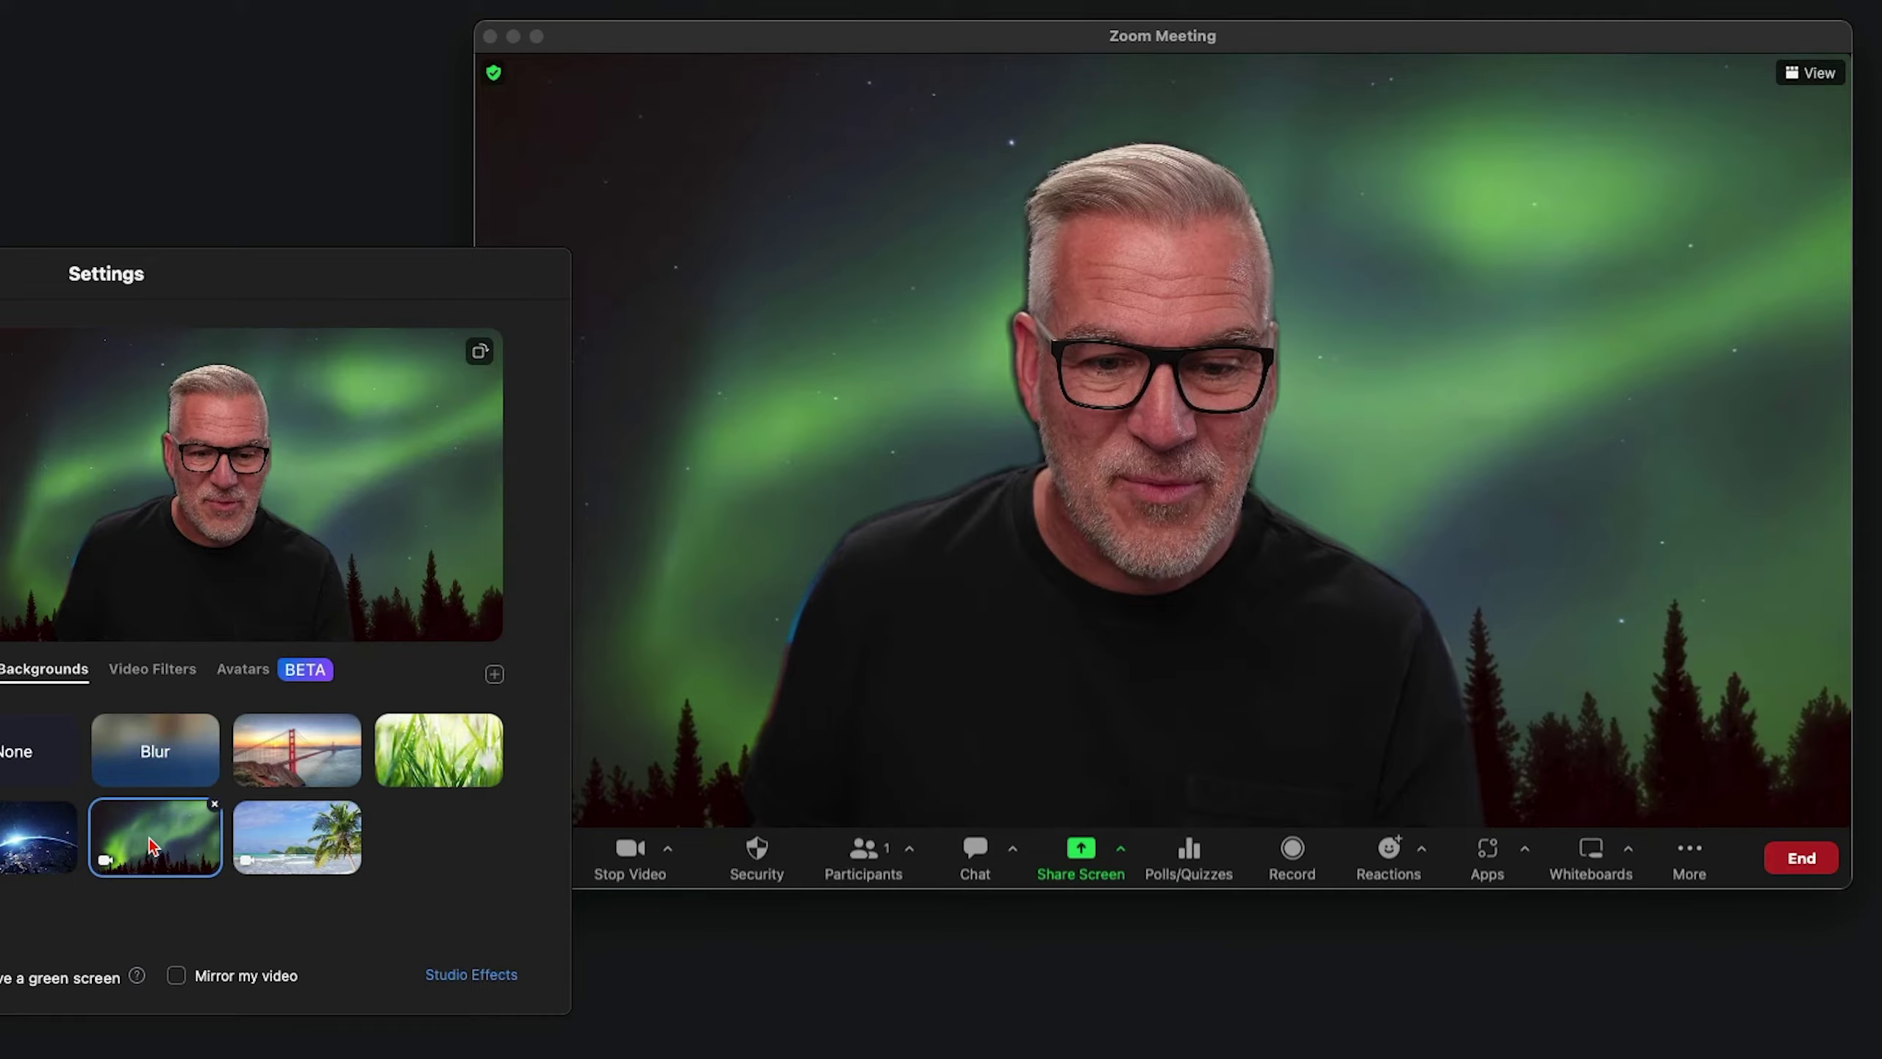
pyautogui.click(296, 845)
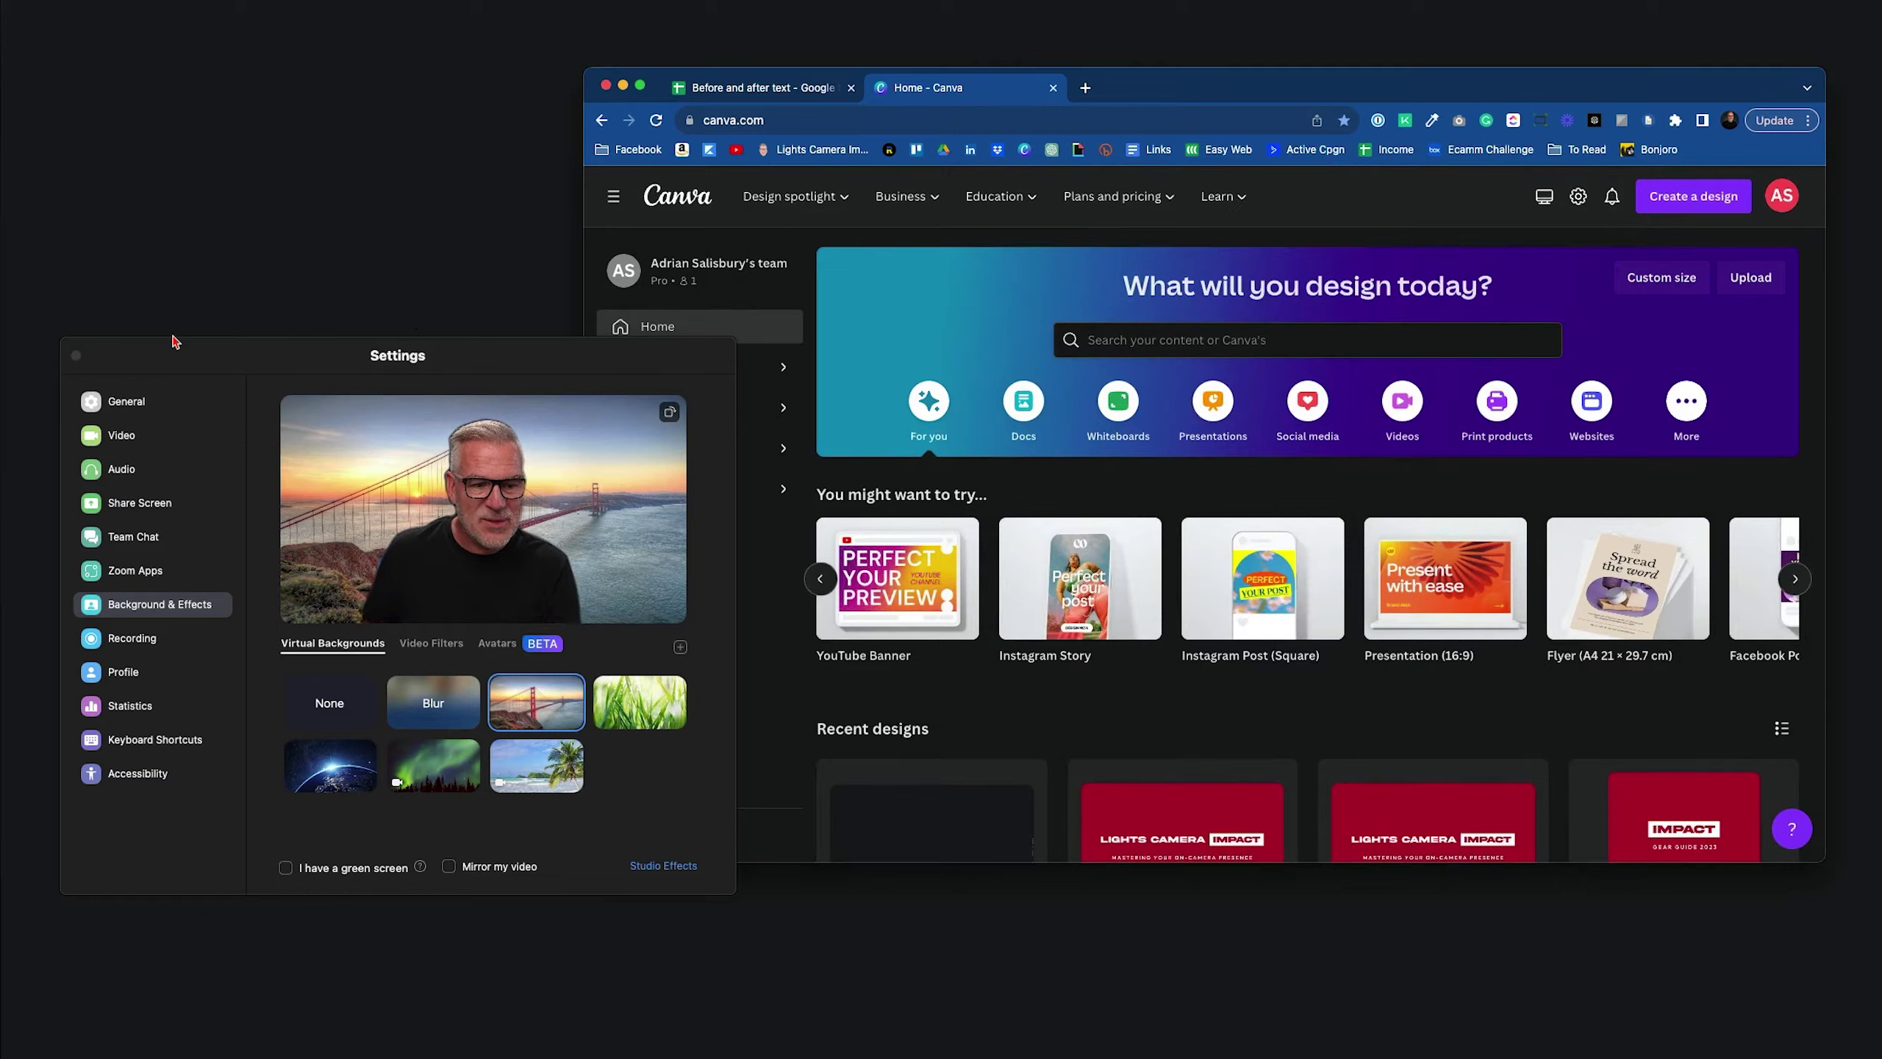
pyautogui.click(76, 355)
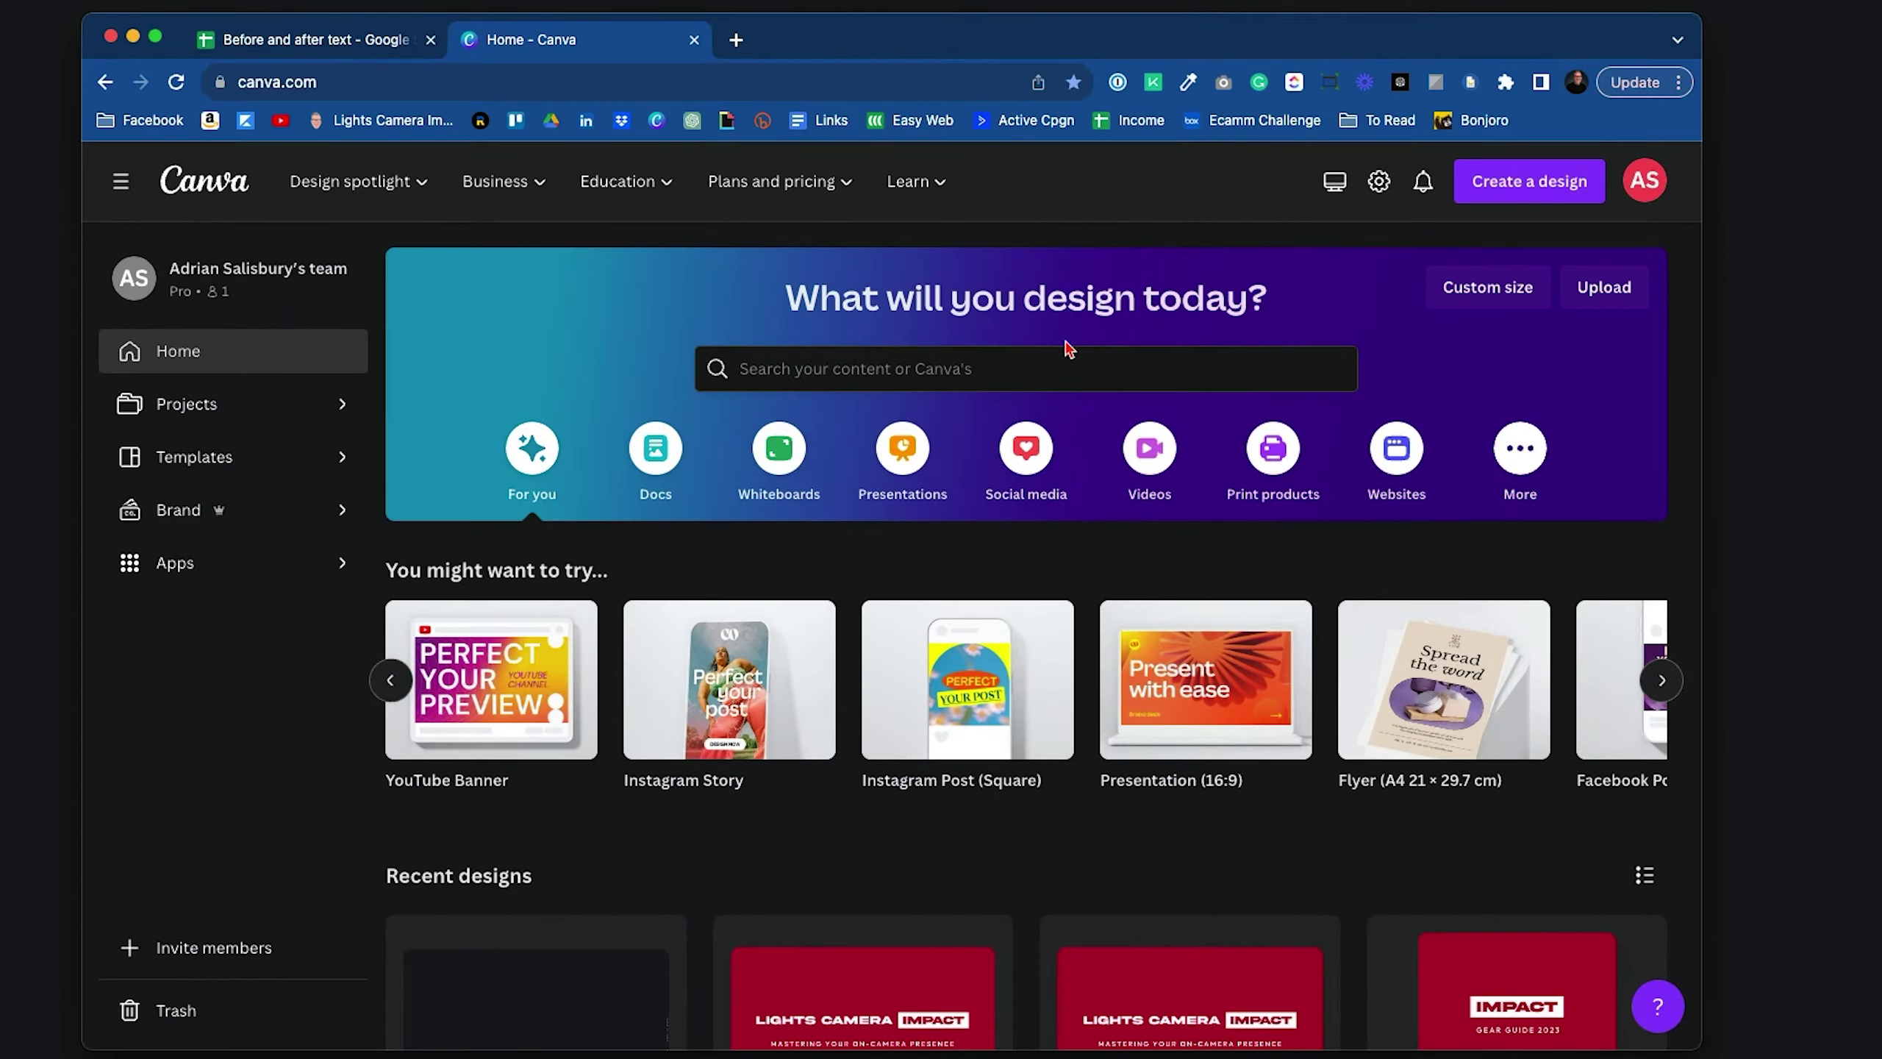
# Switch to Canva and create a blank custom-size design of 1920 × 1080 px.
pyautogui.click(1488, 287)
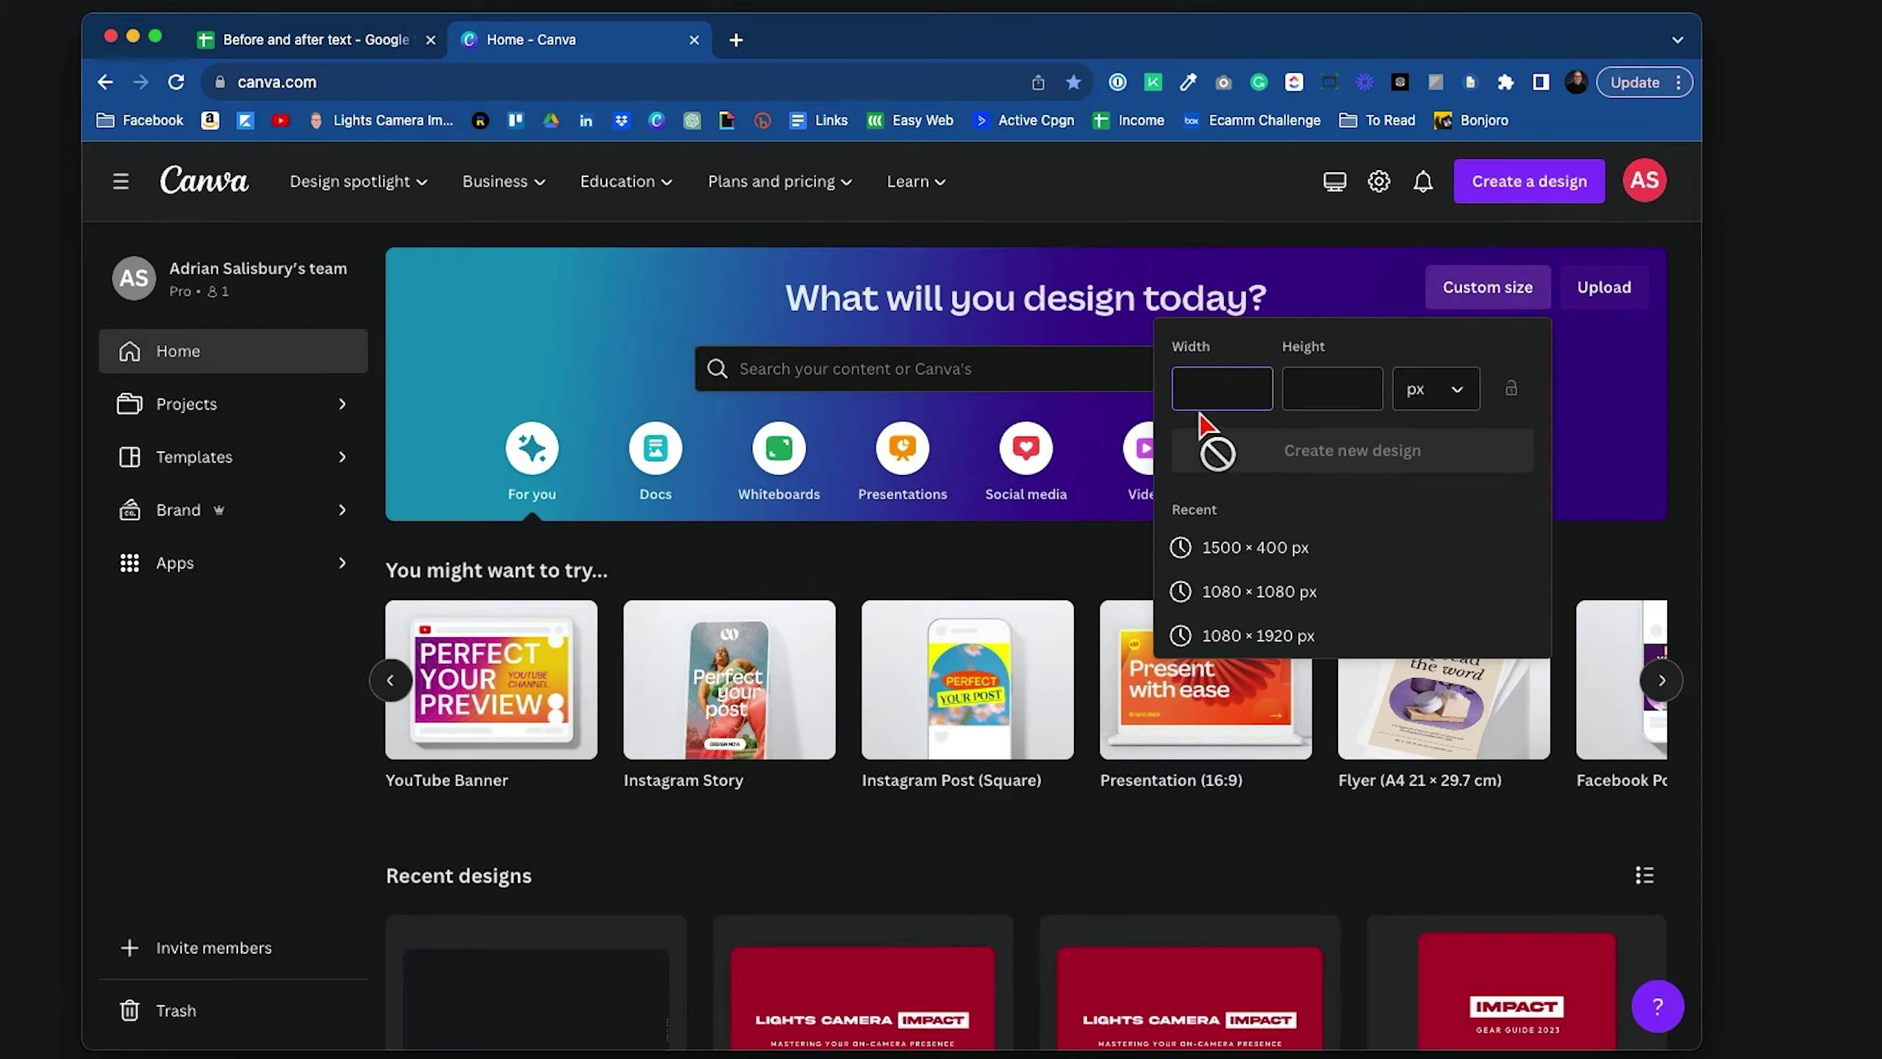
pyautogui.click(1228, 387)
pyautogui.write('1920')
pyautogui.press('Tab')
pyautogui.write('1080')
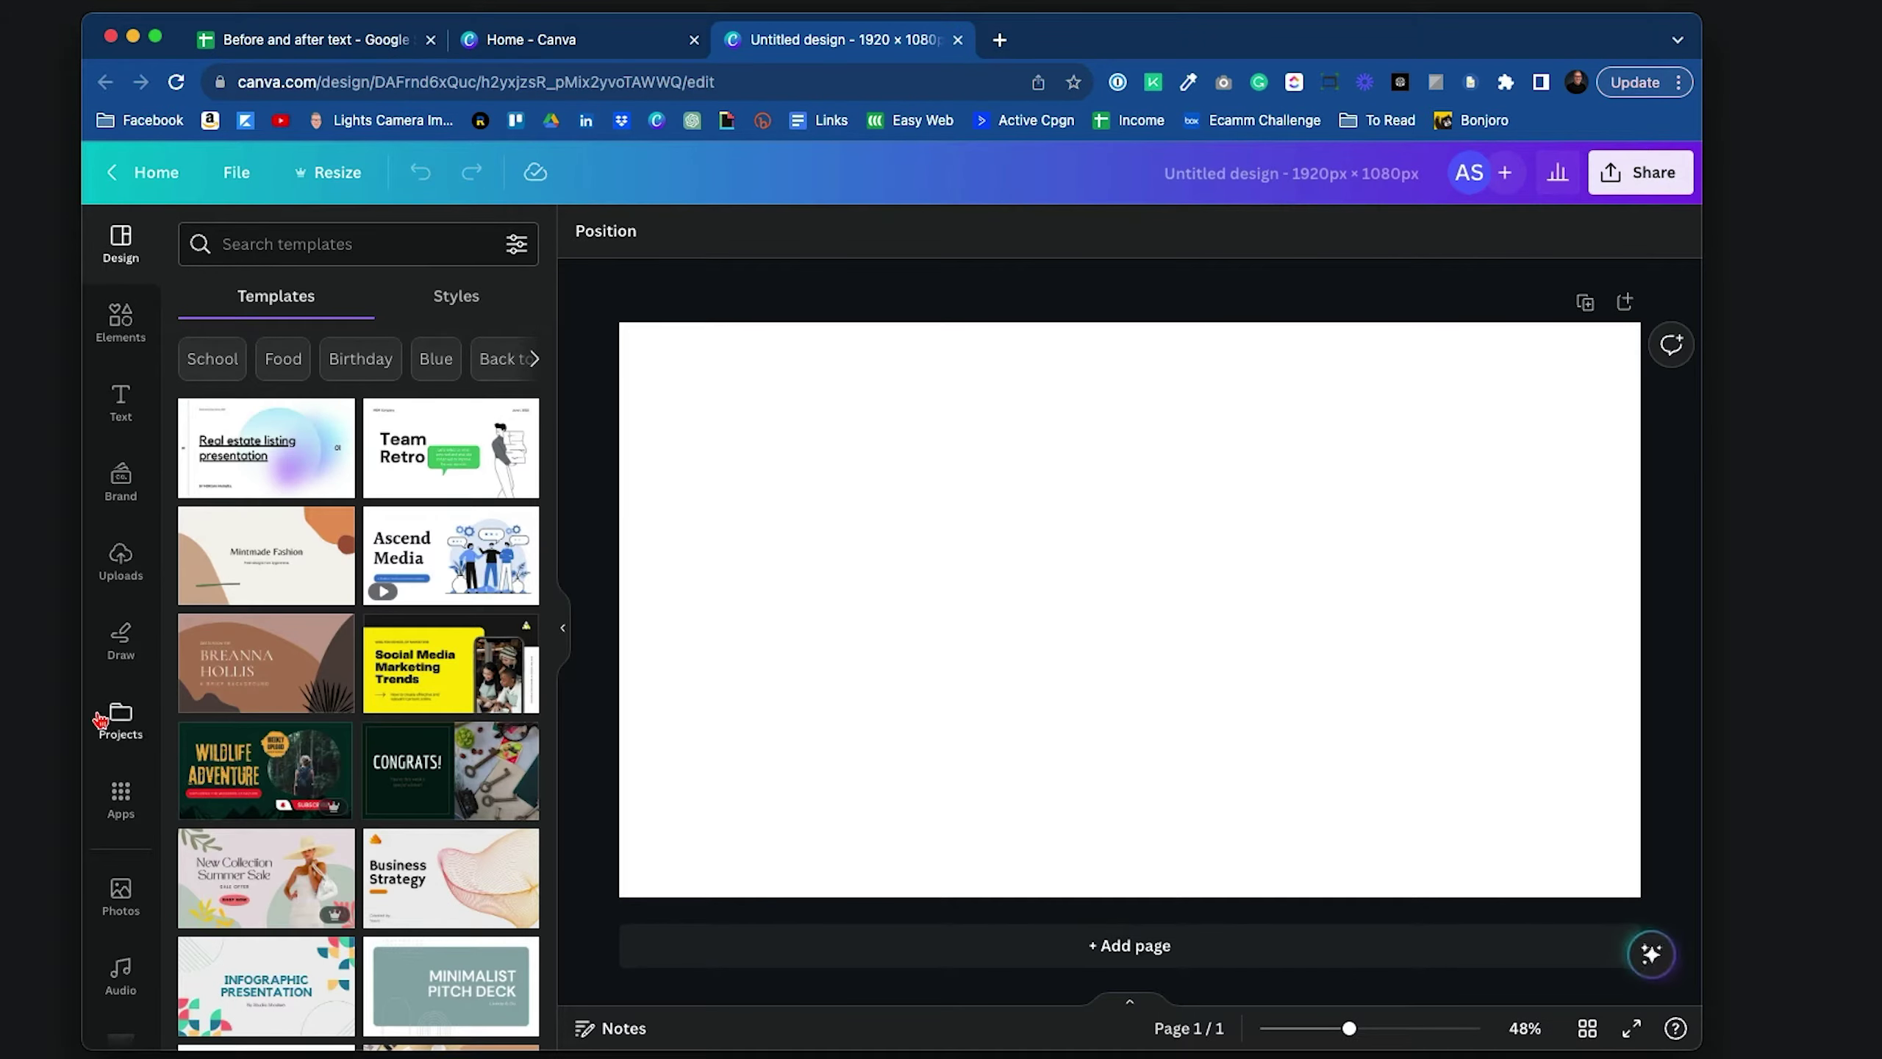
# Add the recently used photo of a potted plant against a plain wall and enlarge it to cover the whole page.
pyautogui.click(121, 894)
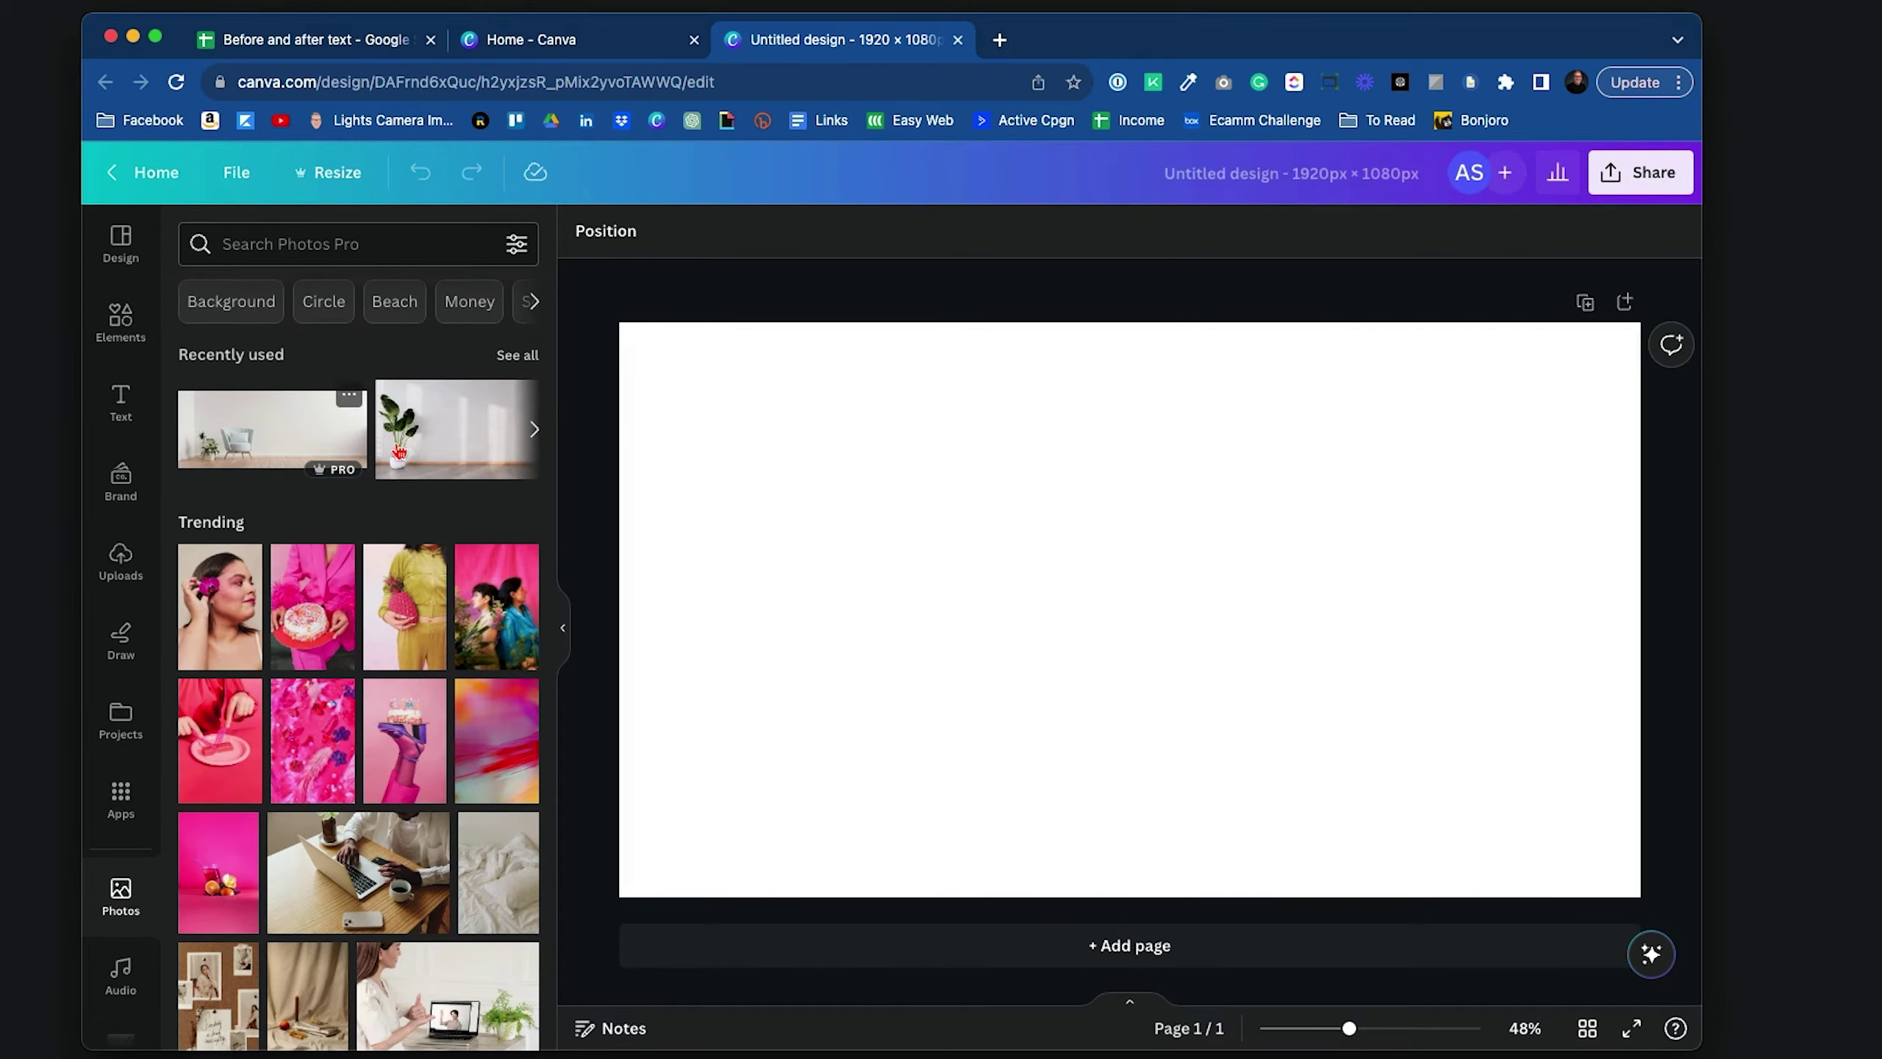
pyautogui.hscroll(3, 437, 447)
pyautogui.click(323, 449)
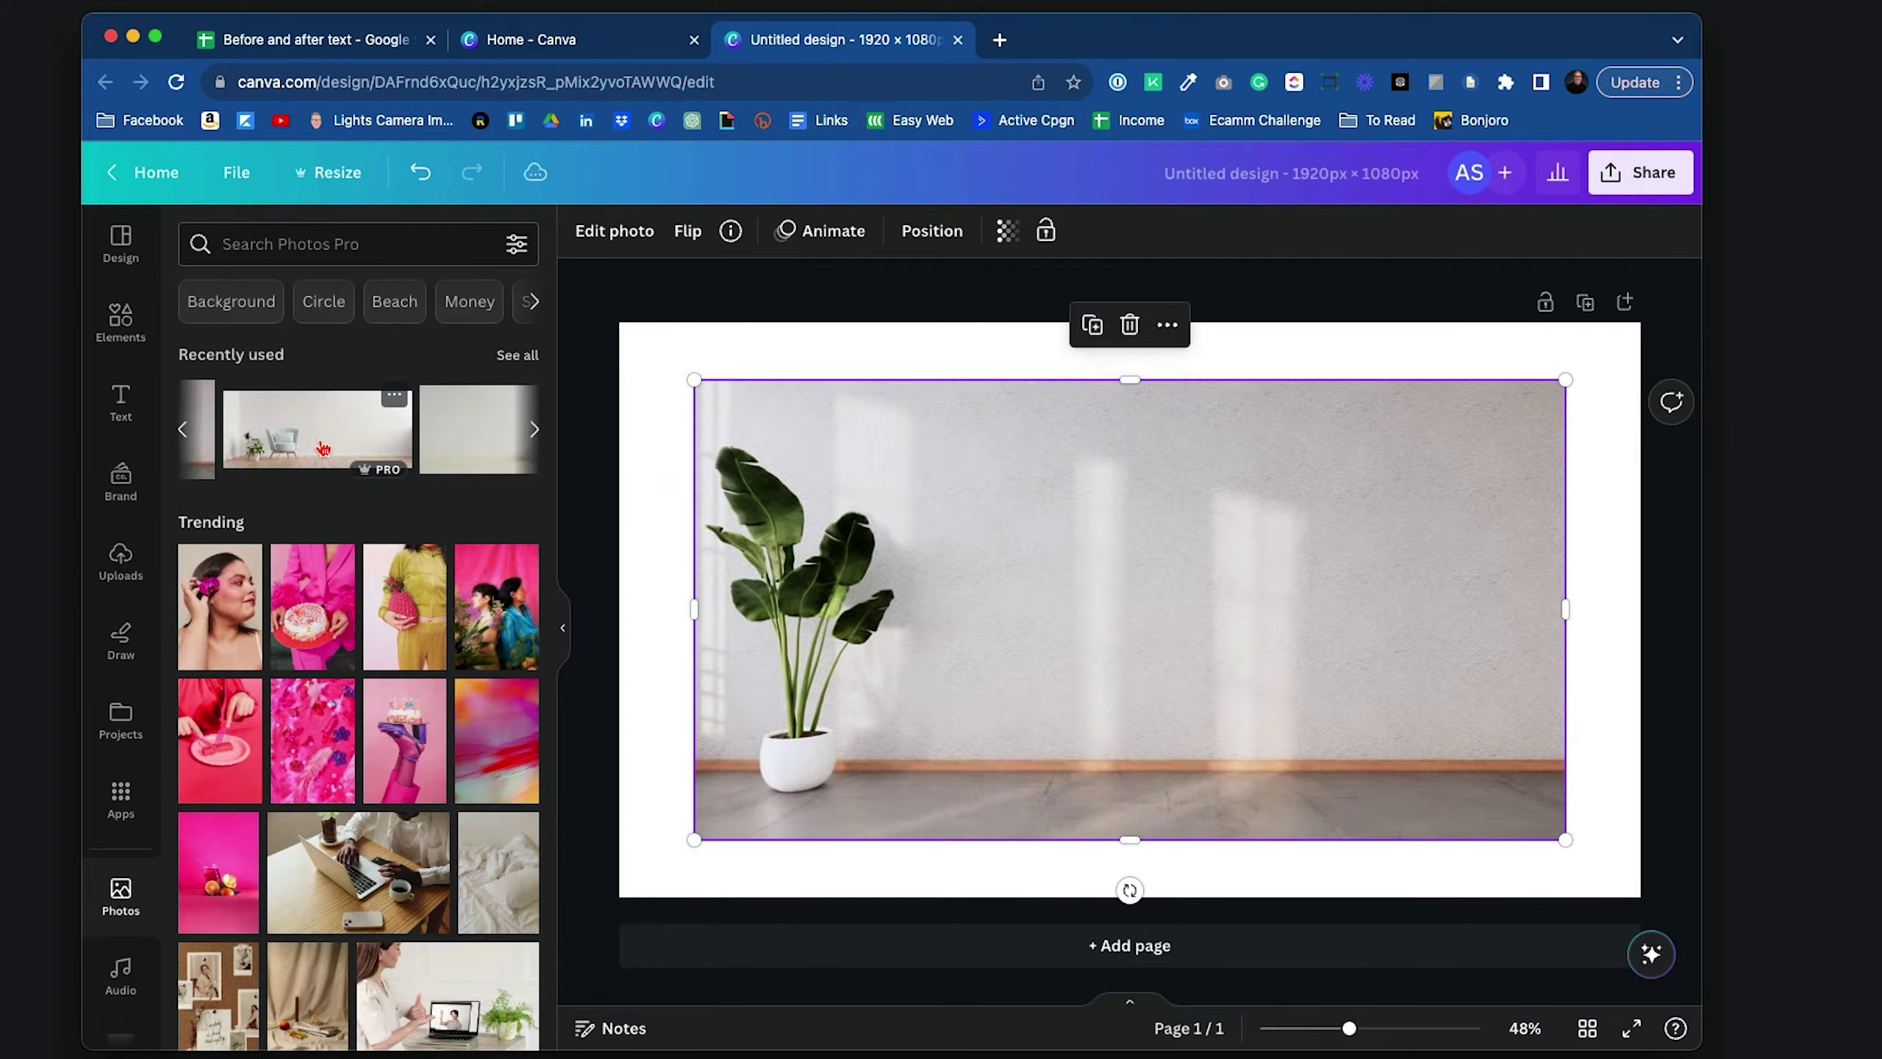
pyautogui.moveTo(694, 379); pyautogui.dragTo(585, 322)
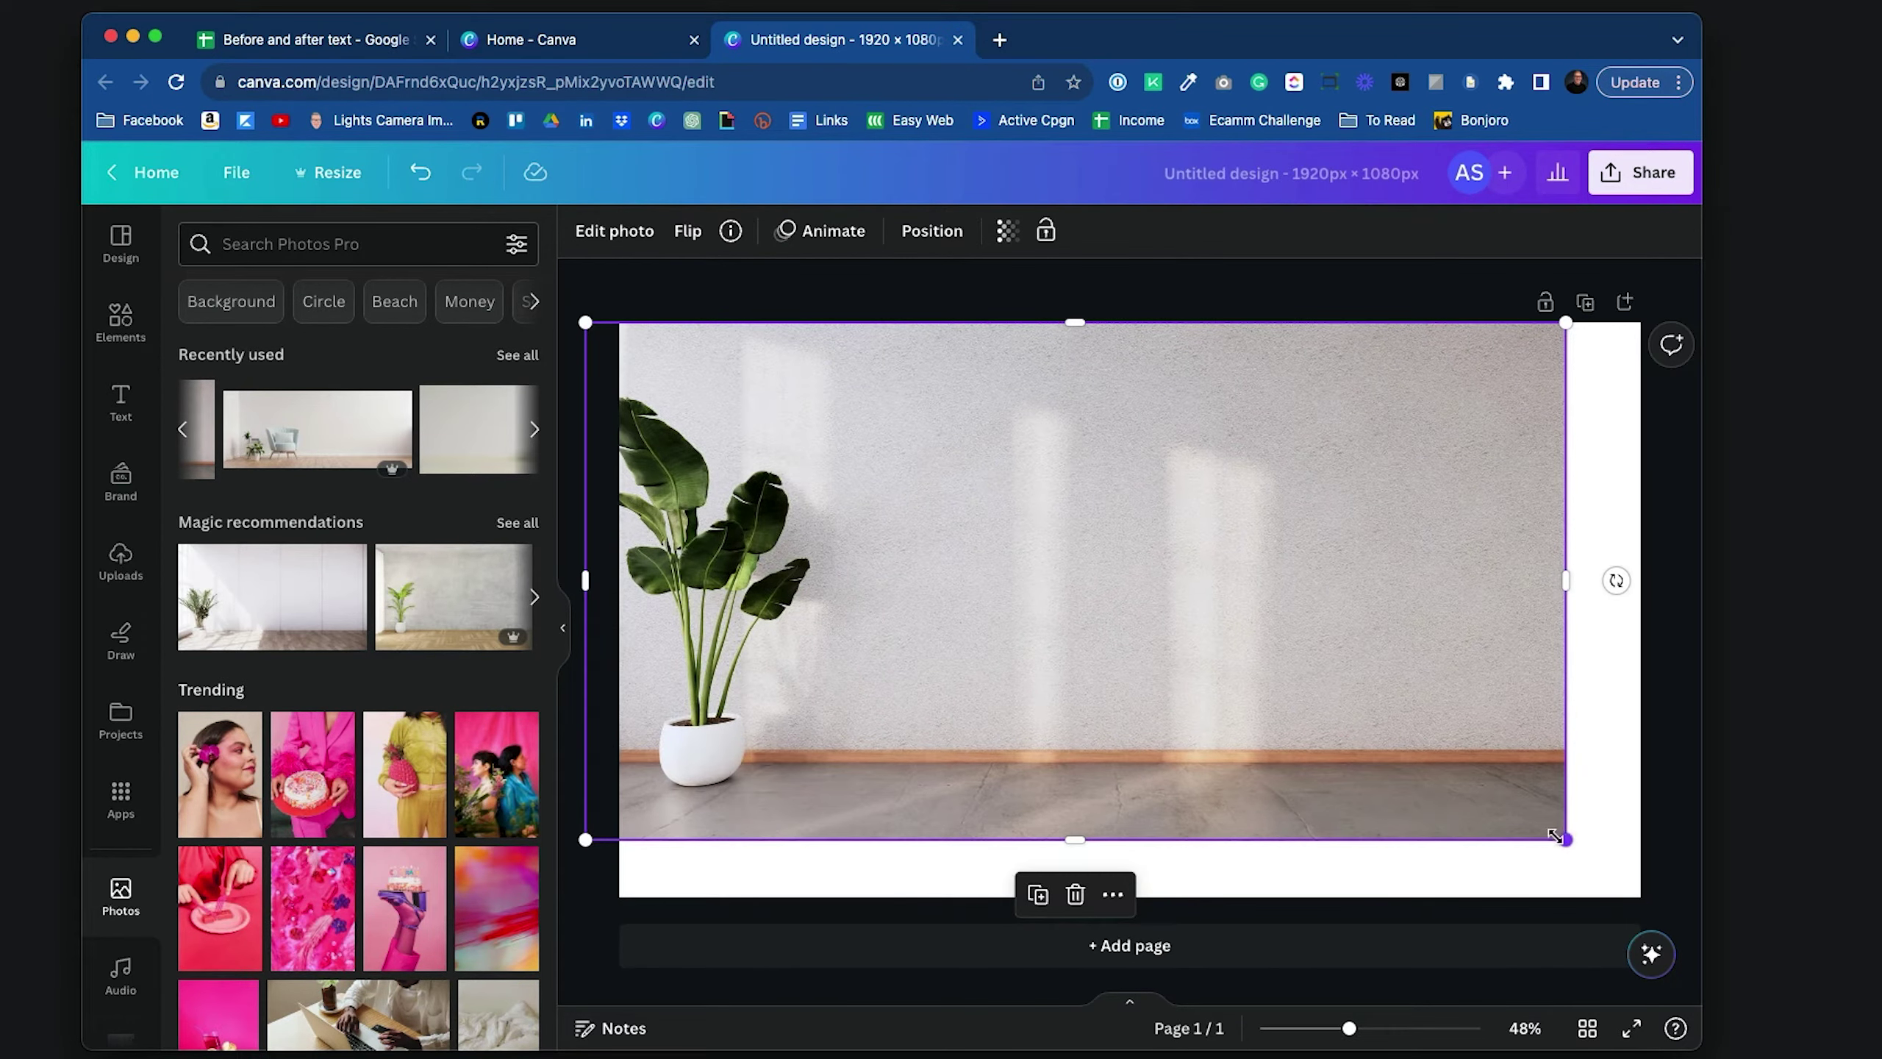
pyautogui.moveTo(1566, 840); pyautogui.dragTo(1674, 901)
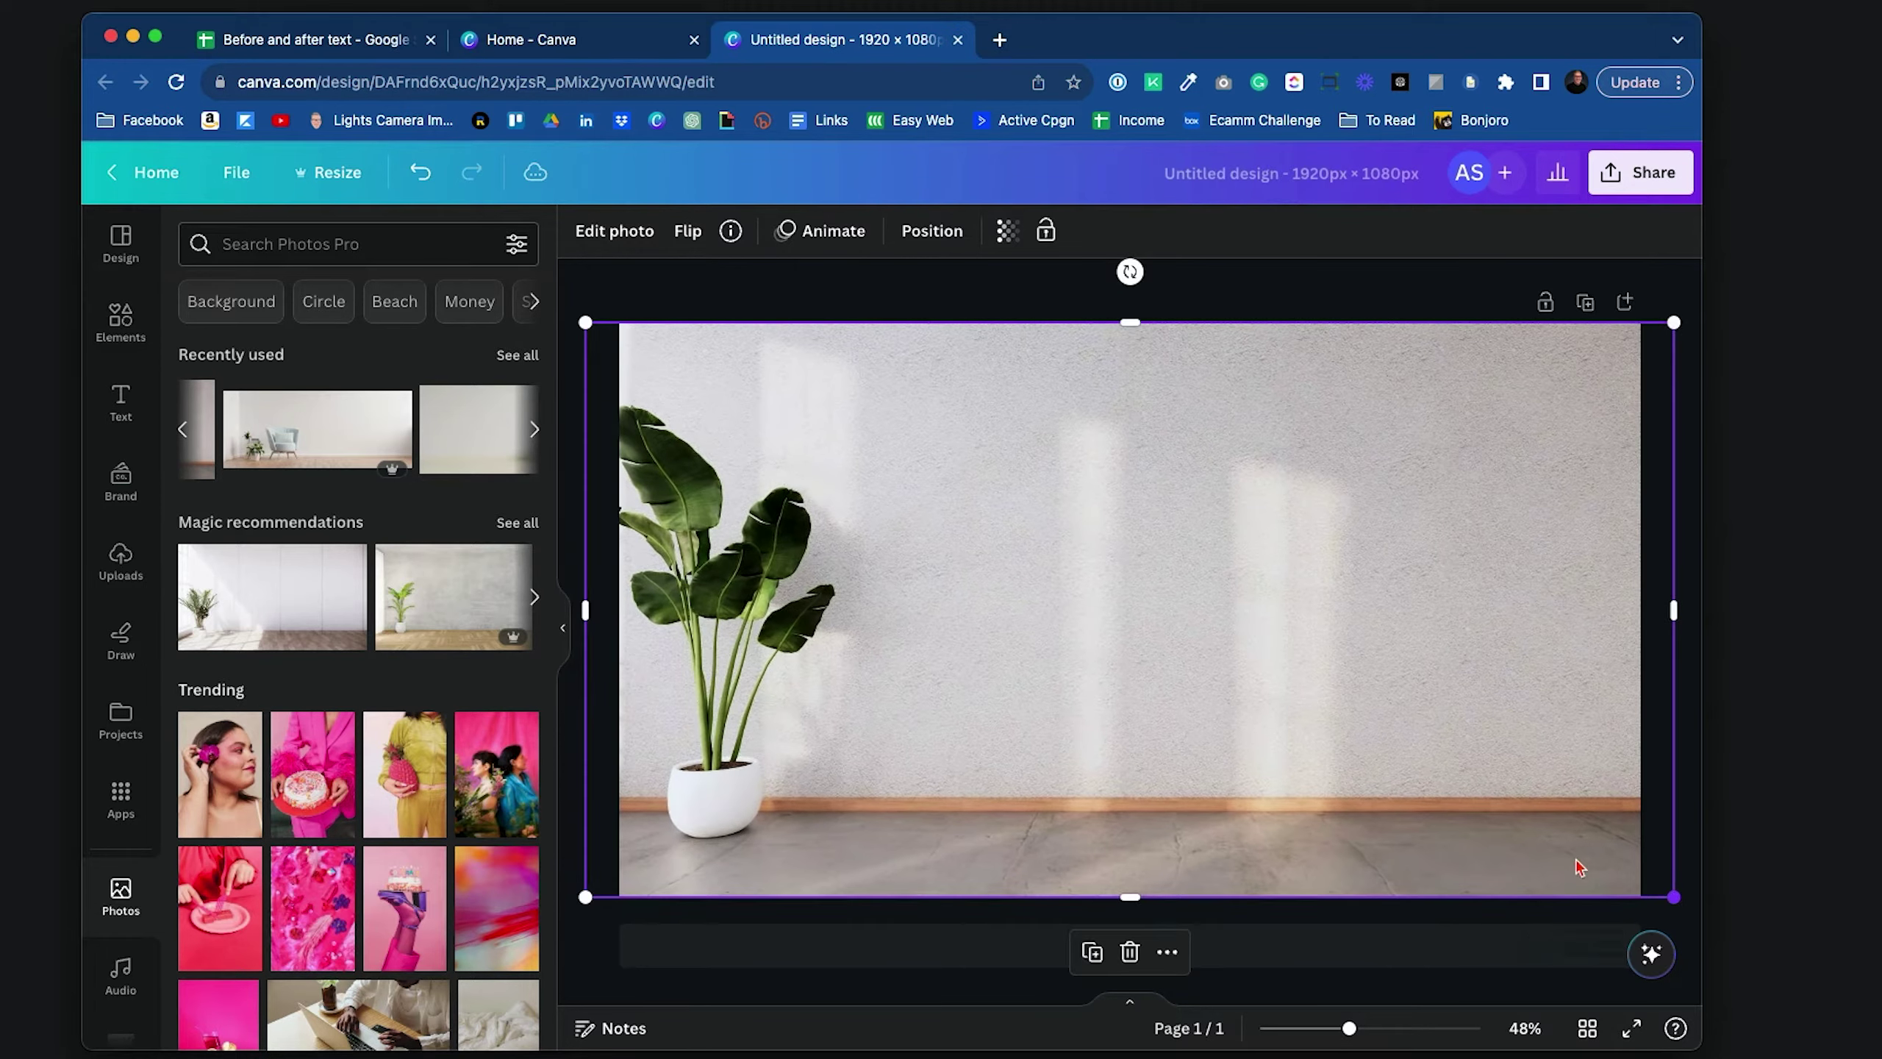
pyautogui.moveTo(1174, 719); pyautogui.dragTo(1204, 732)
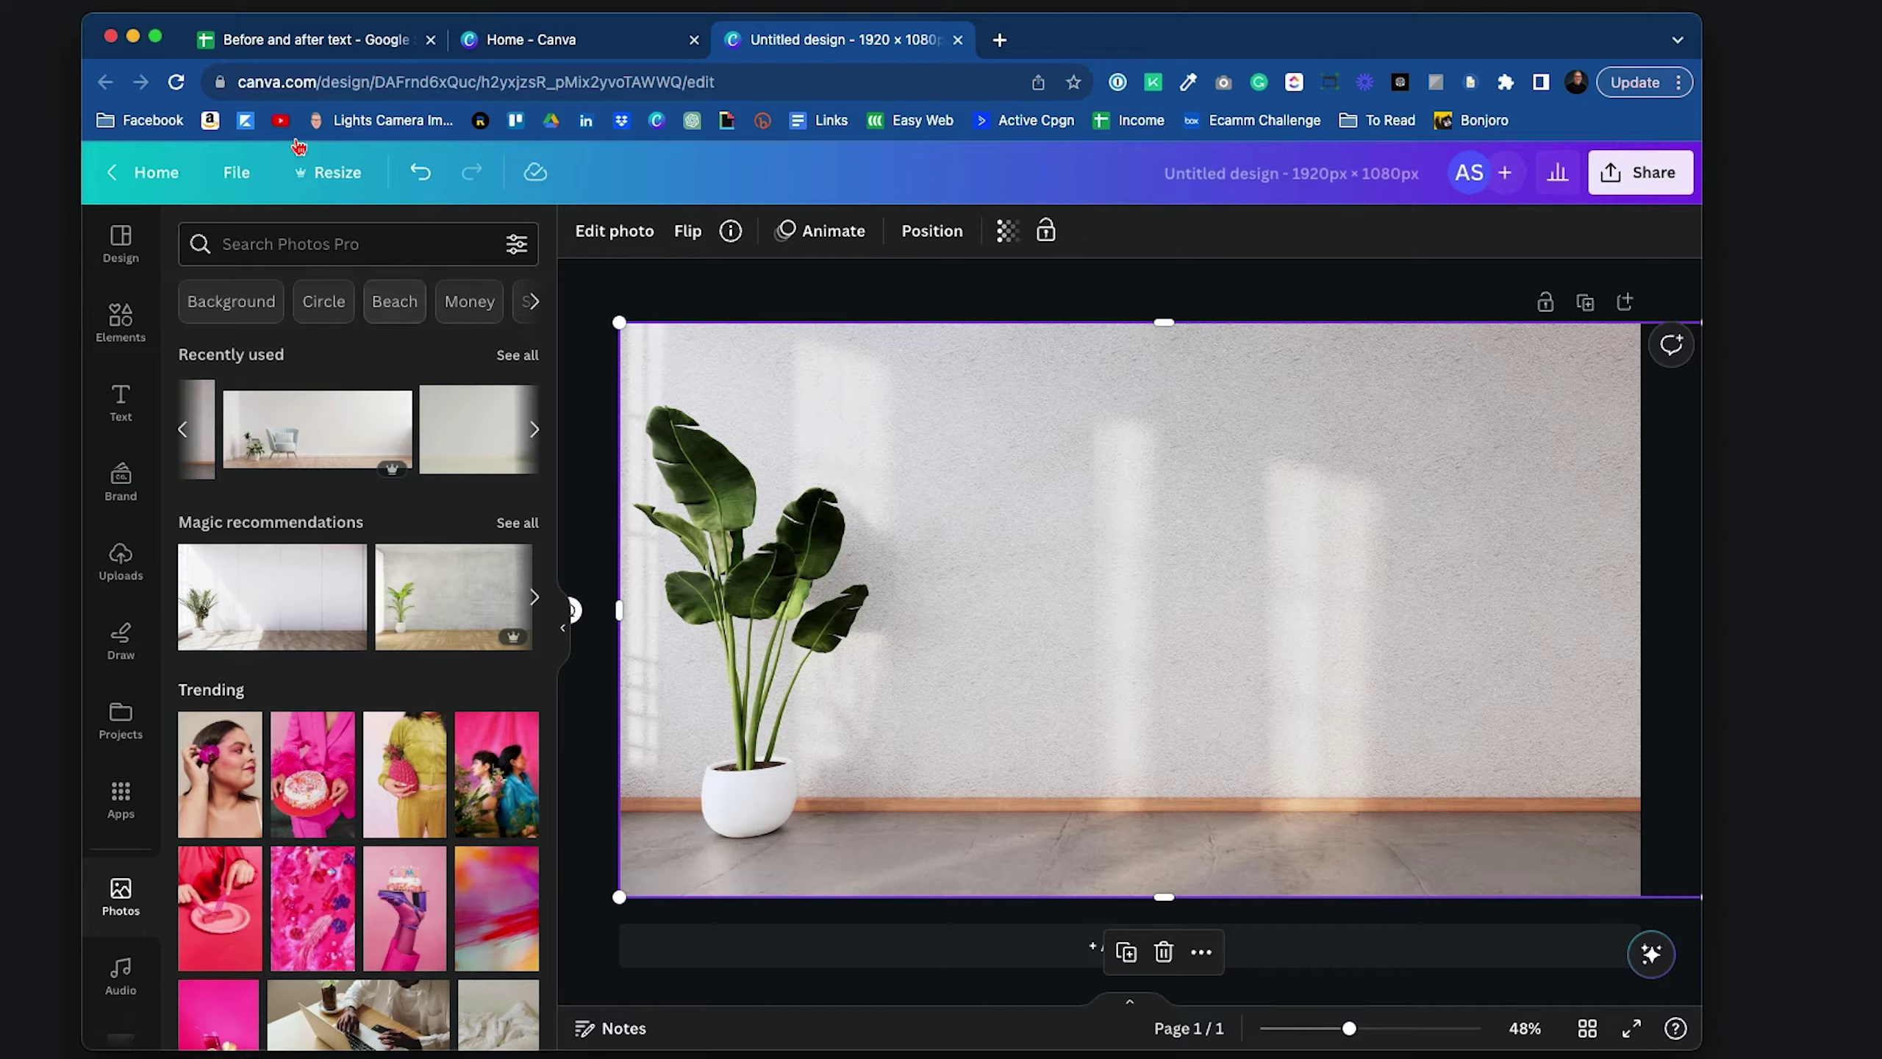
# Rename the design as "Zoom backgrounds".
pyautogui.click(236, 180)
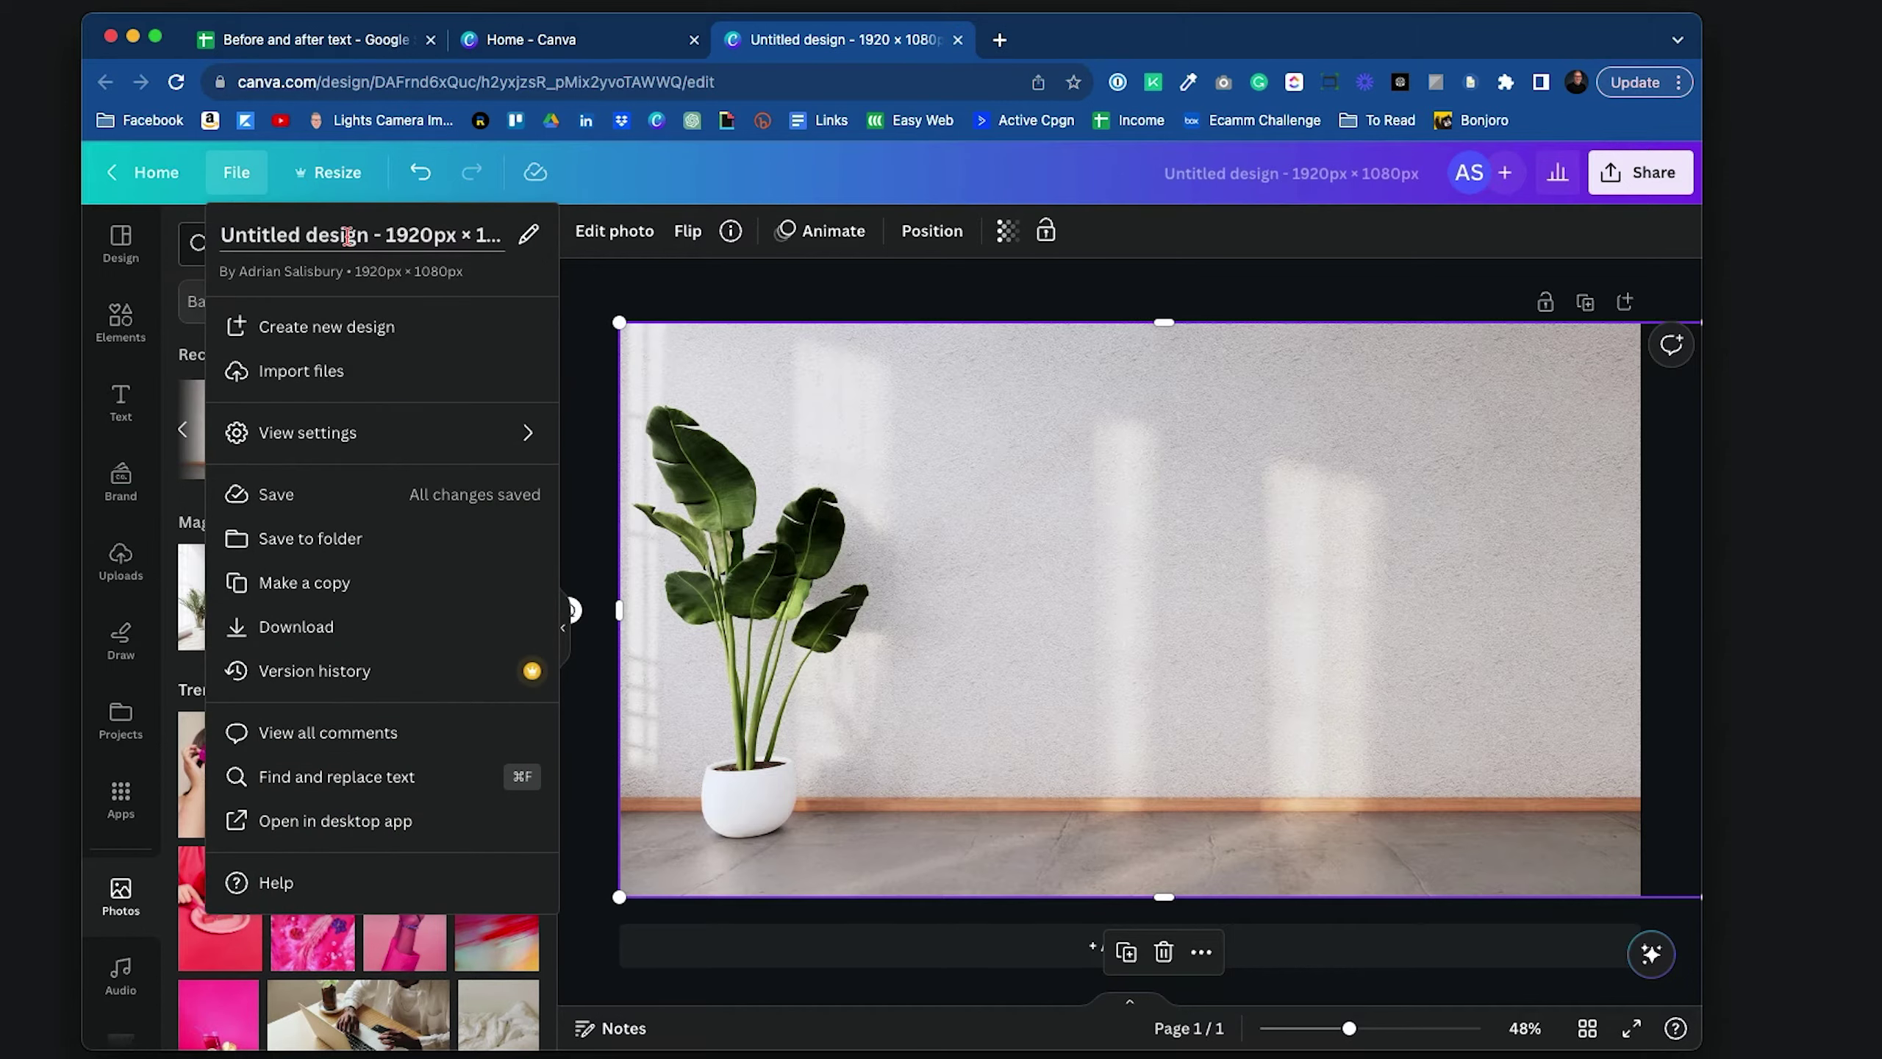
pyautogui.click(529, 243)
pyautogui.press('BackSpace')
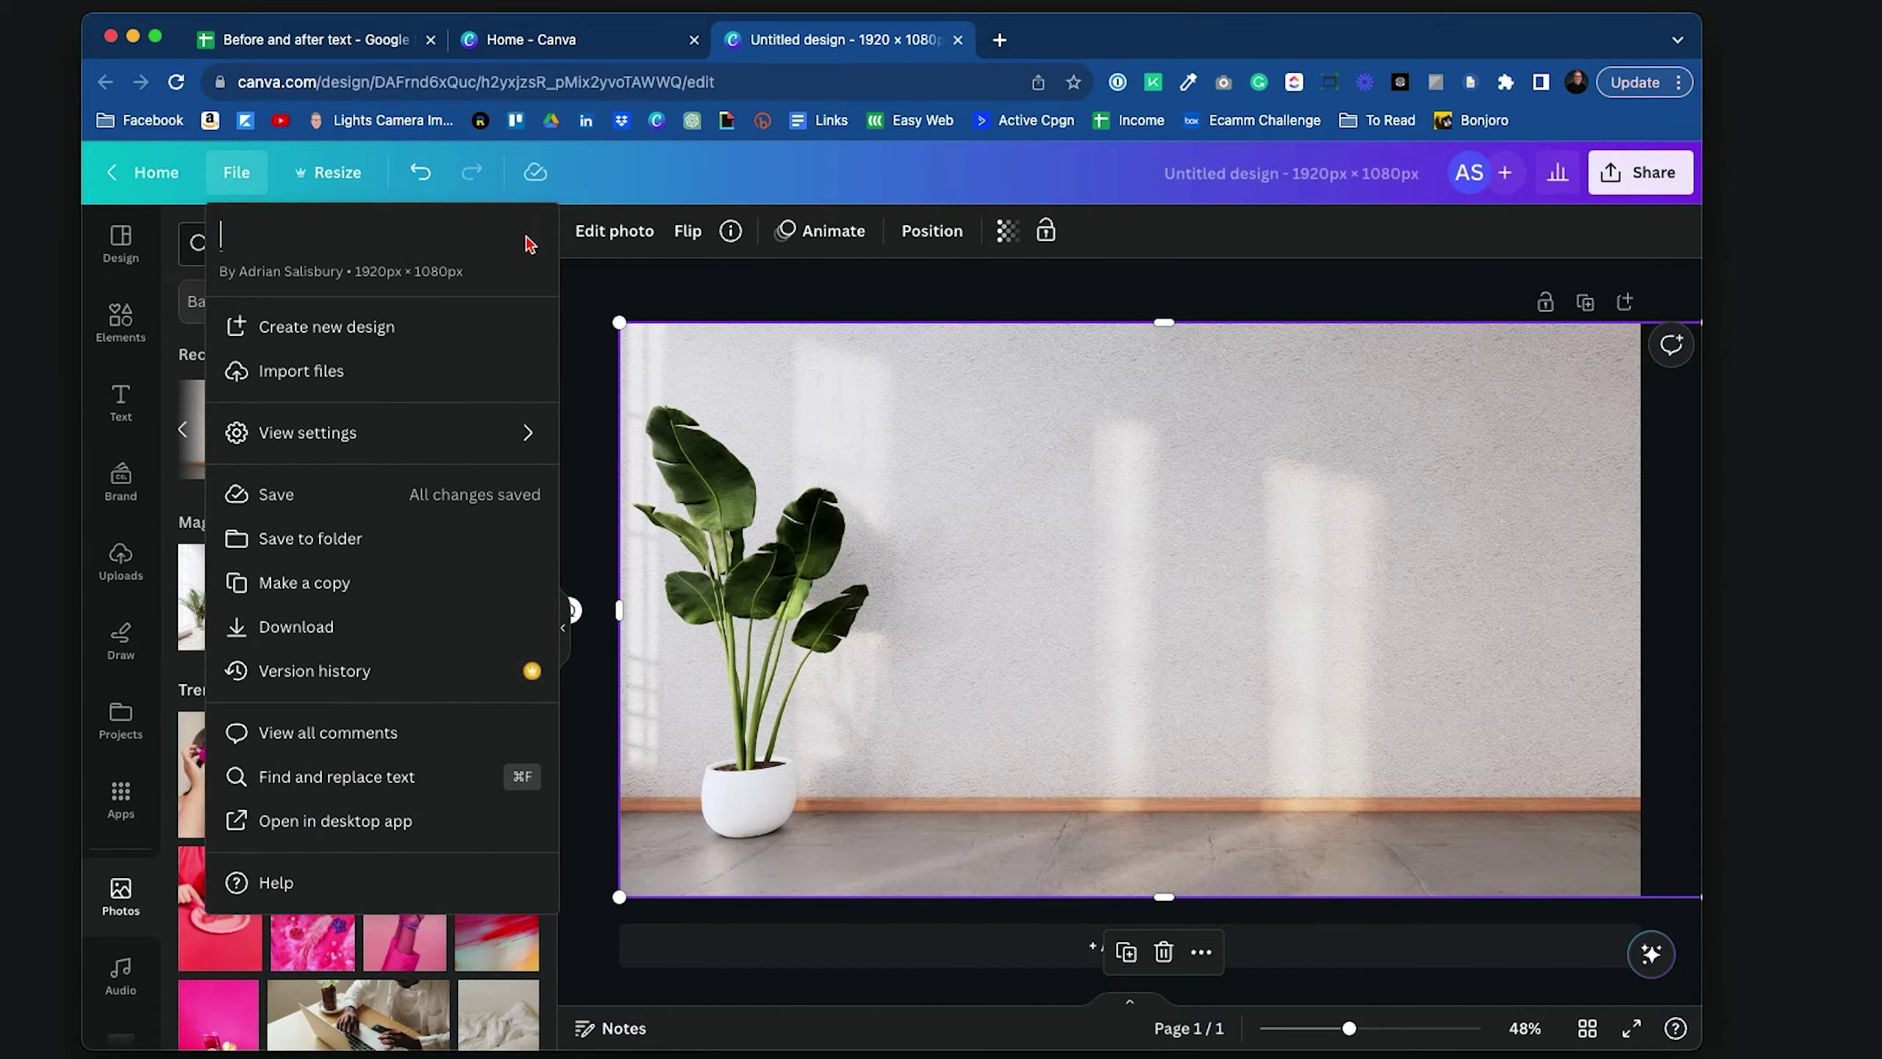
pyautogui.write('Zoom backgrounds')
pyautogui.press('Return')
# Duplicate the page and cover the copy with a blurred office interior photo found by searching the photos for "office background".
pyautogui.click(1585, 301)
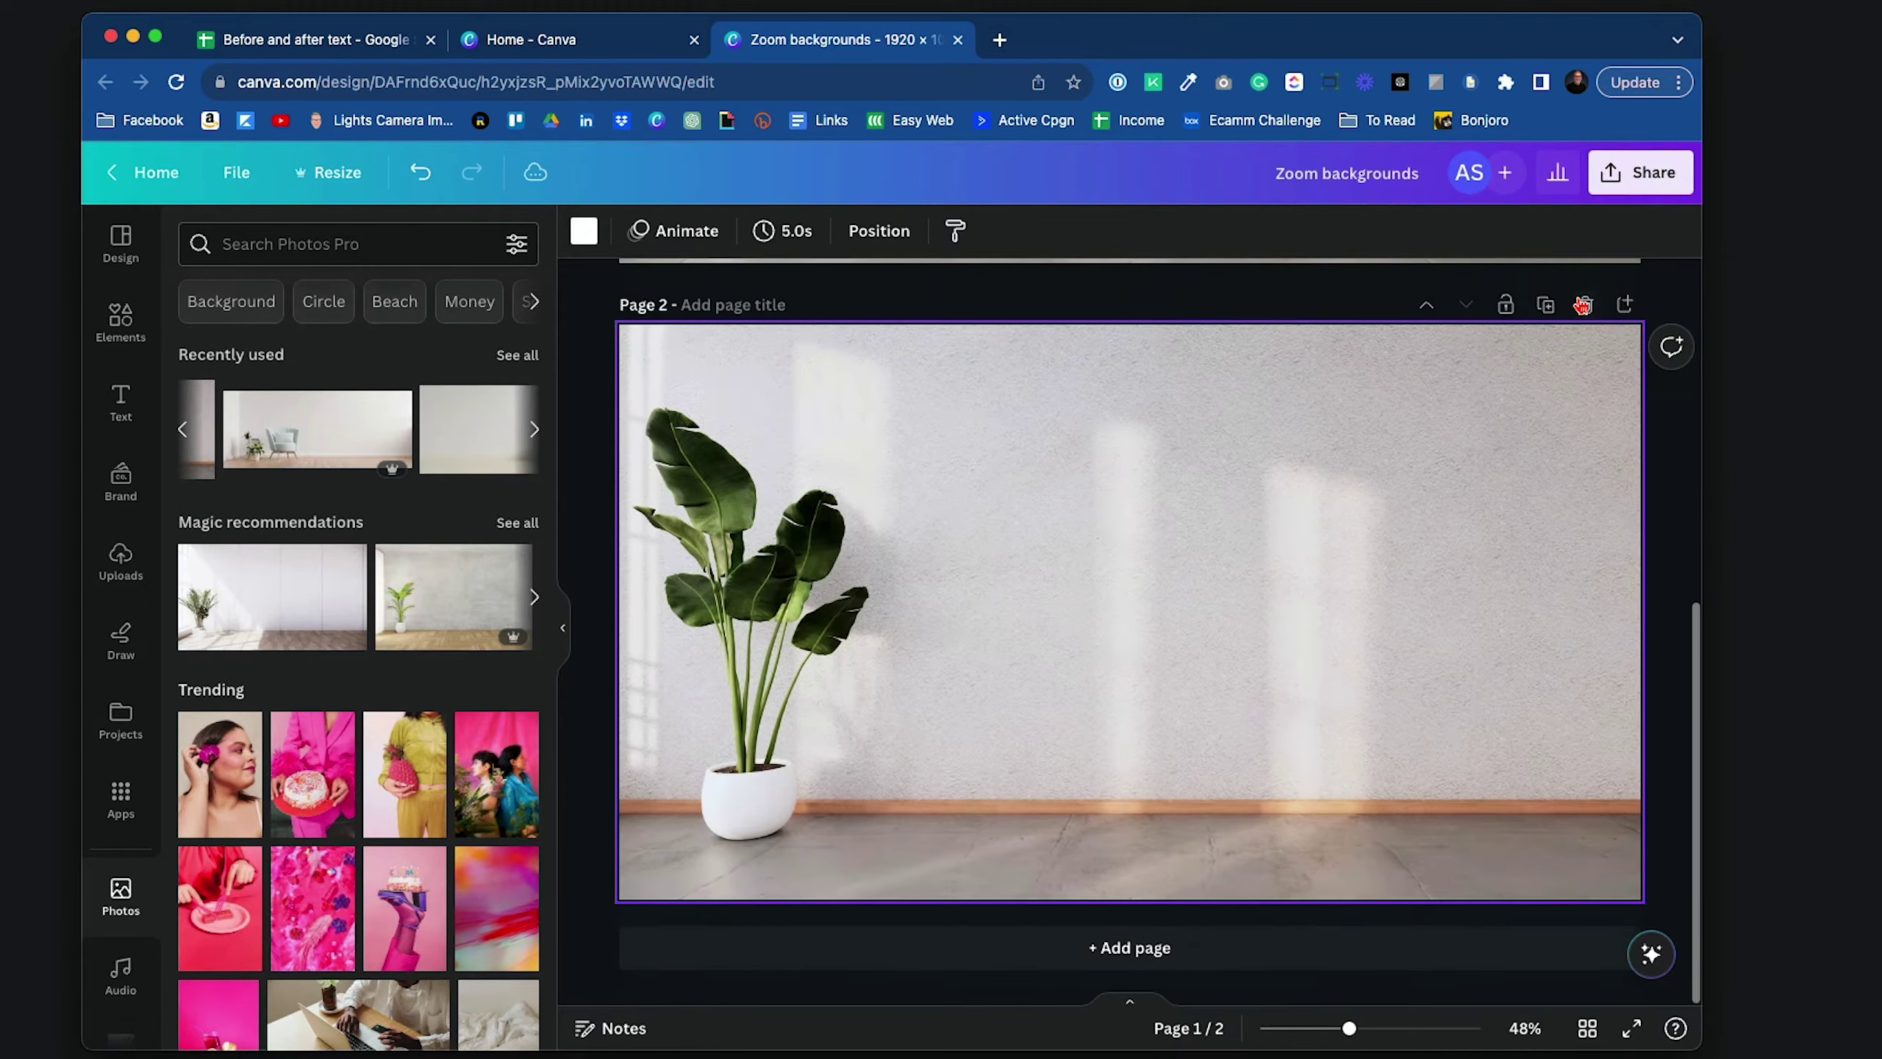
pyautogui.click(370, 248)
pyautogui.write('off')
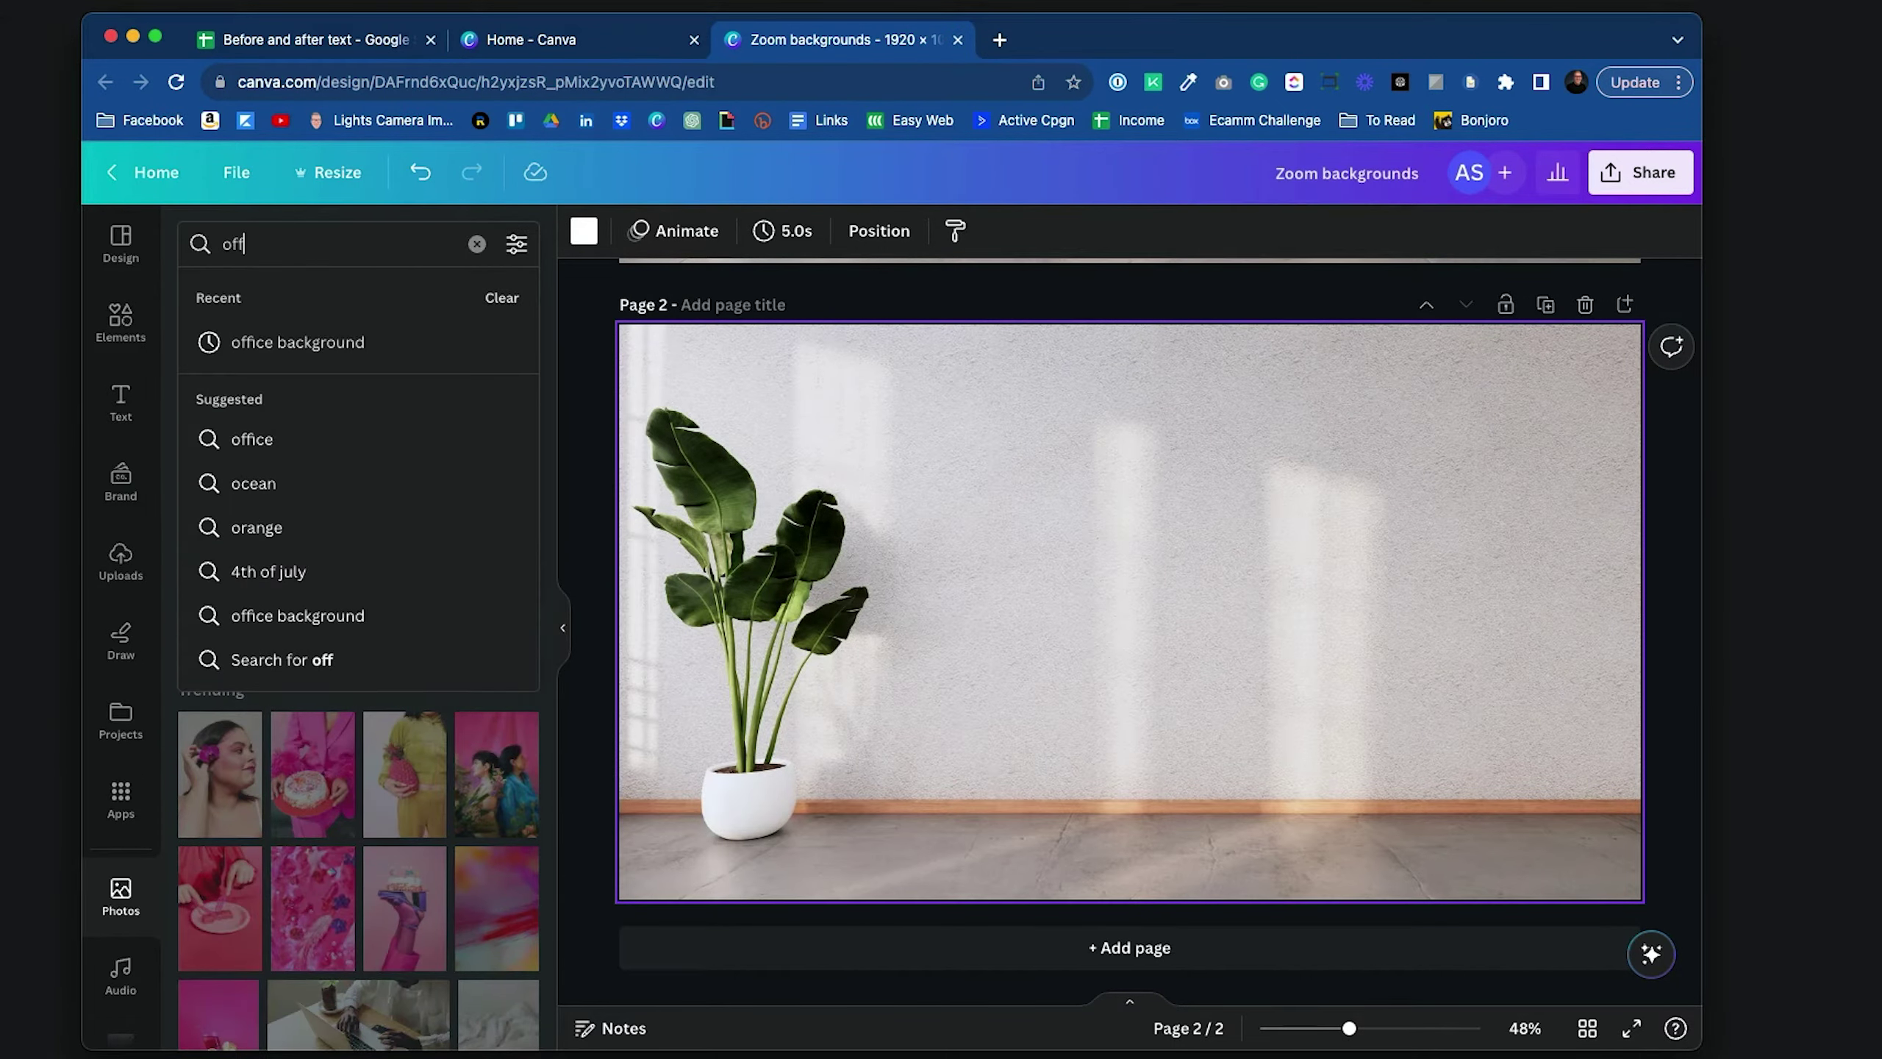
pyautogui.click(297, 342)
pyautogui.click(259, 521)
pyautogui.moveTo(1295, 777); pyautogui.dragTo(1628, 960)
pyautogui.moveTo(1441, 743); pyautogui.dragTo(1441, 684)
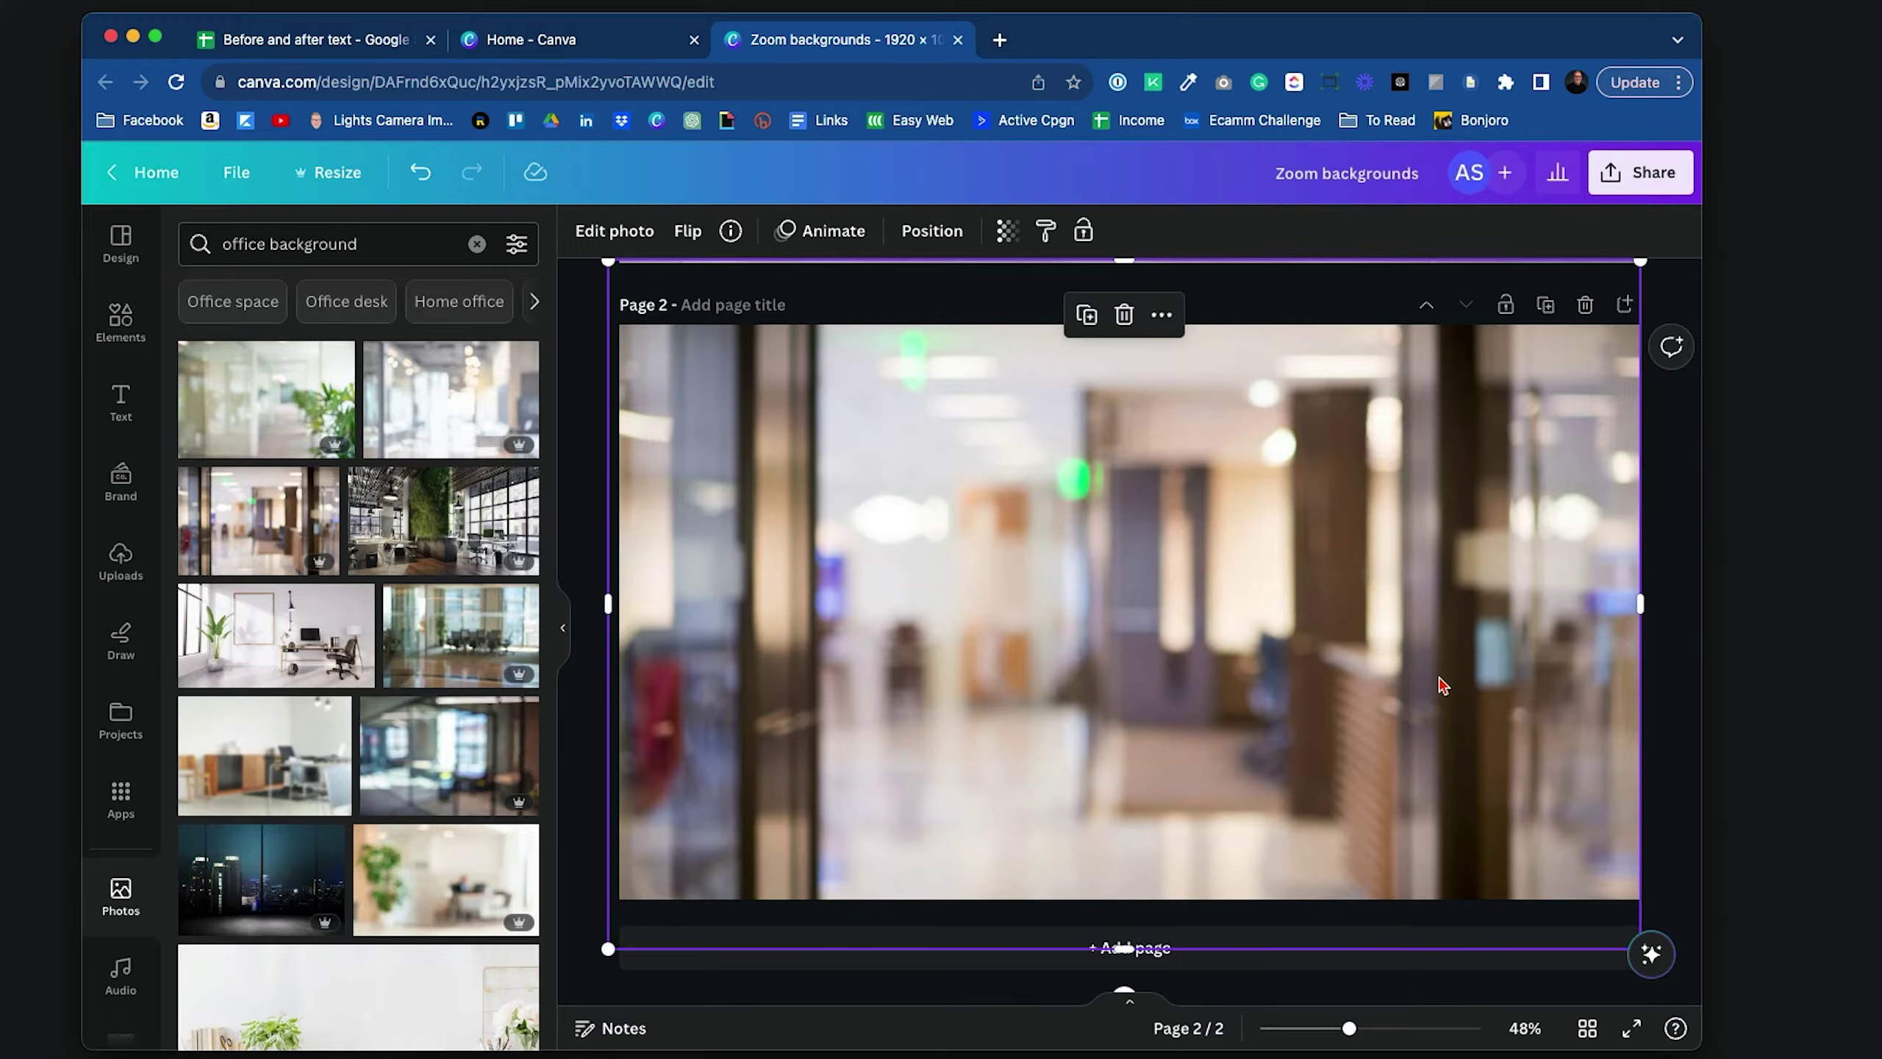
# Review both background pages and open the design's sharing options.
pyautogui.scroll(10, 1441, 683)
pyautogui.scroll(-10, 1441, 684)
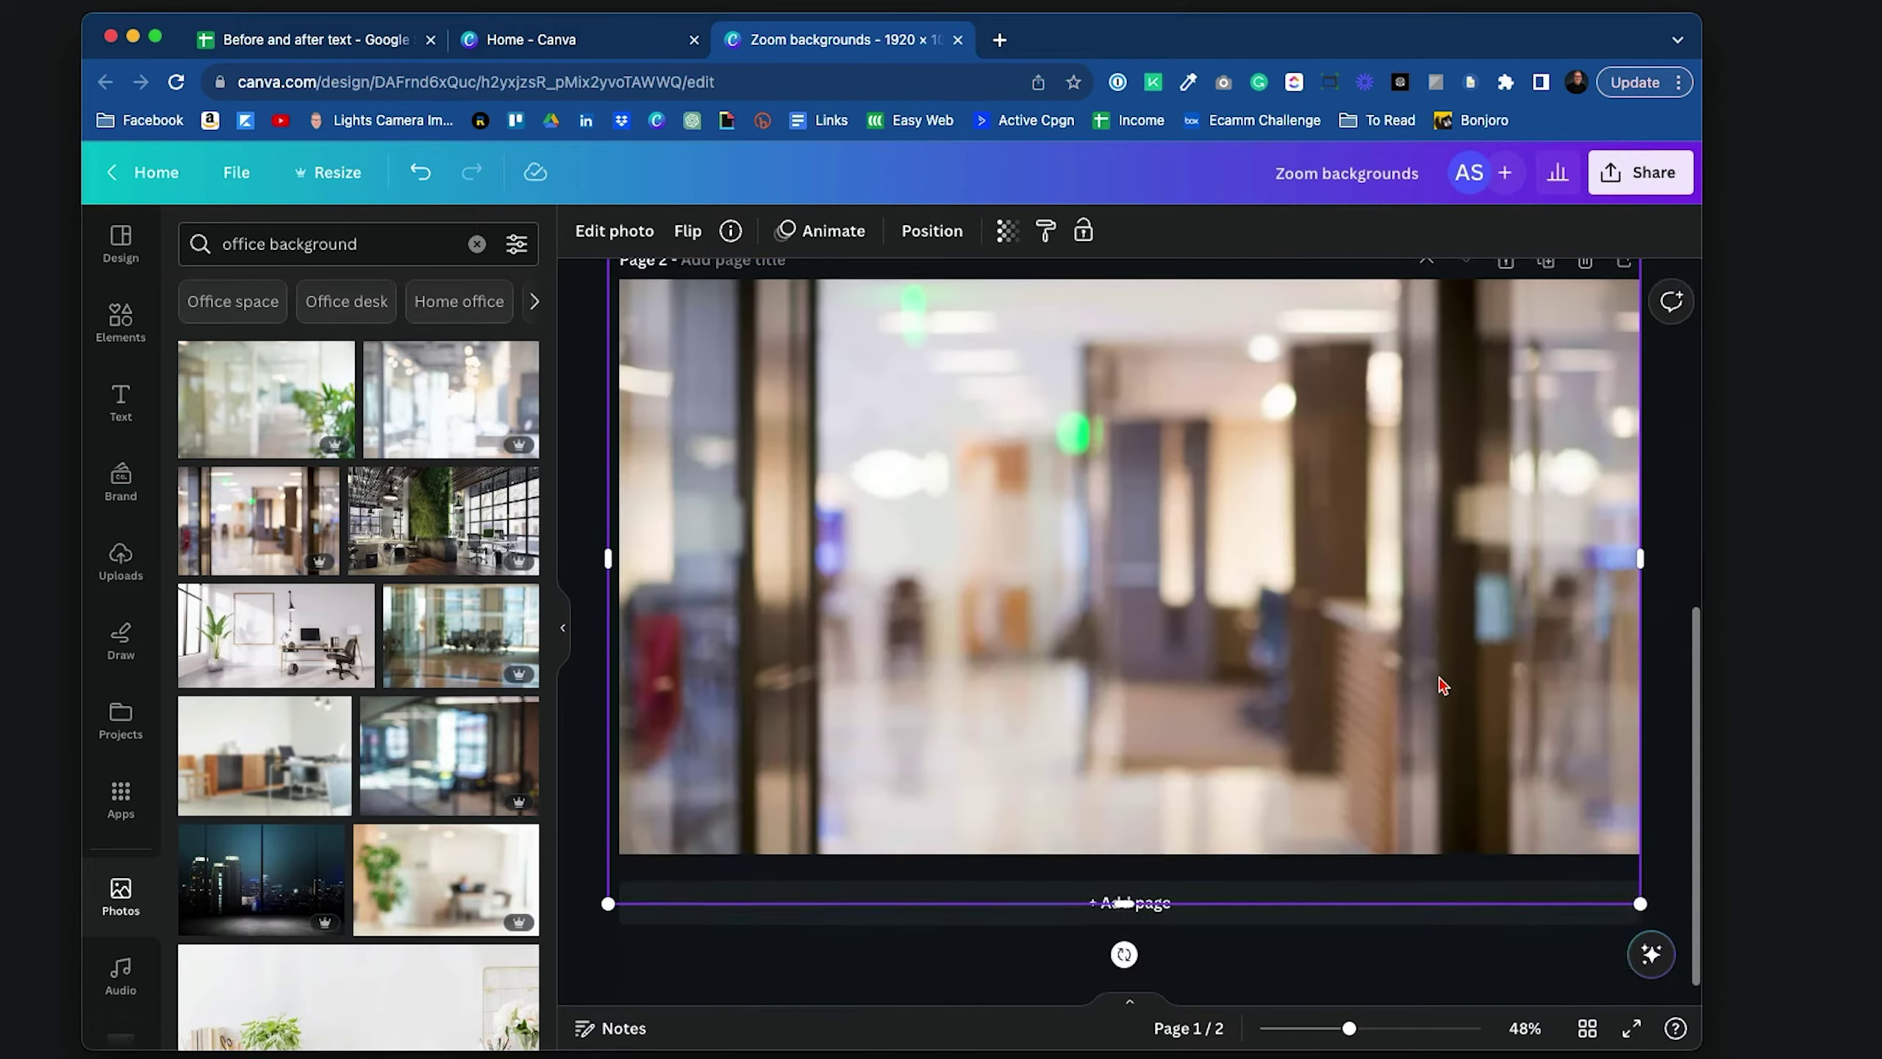
pyautogui.scroll(1, 1441, 684)
pyautogui.click(1649, 178)
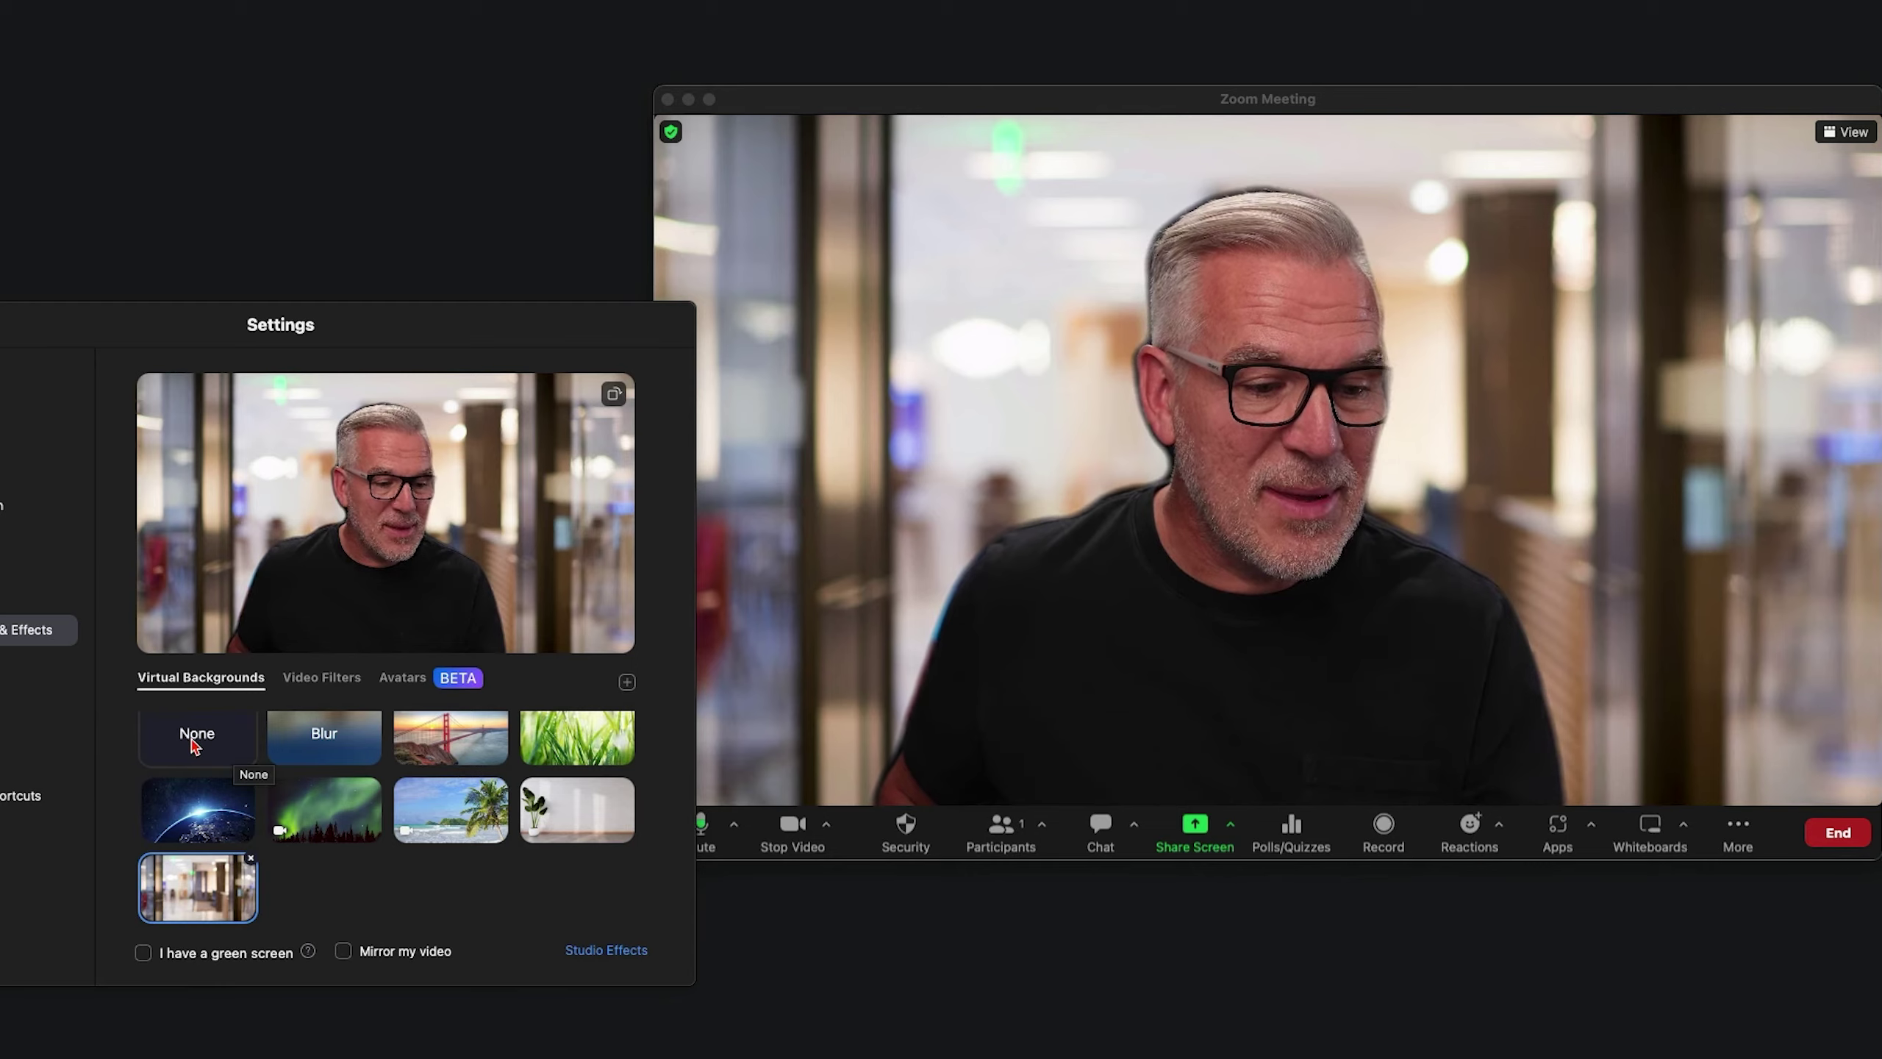
# Switch back to Zoom and set the meeting's virtual background to None.
pyautogui.click(197, 751)
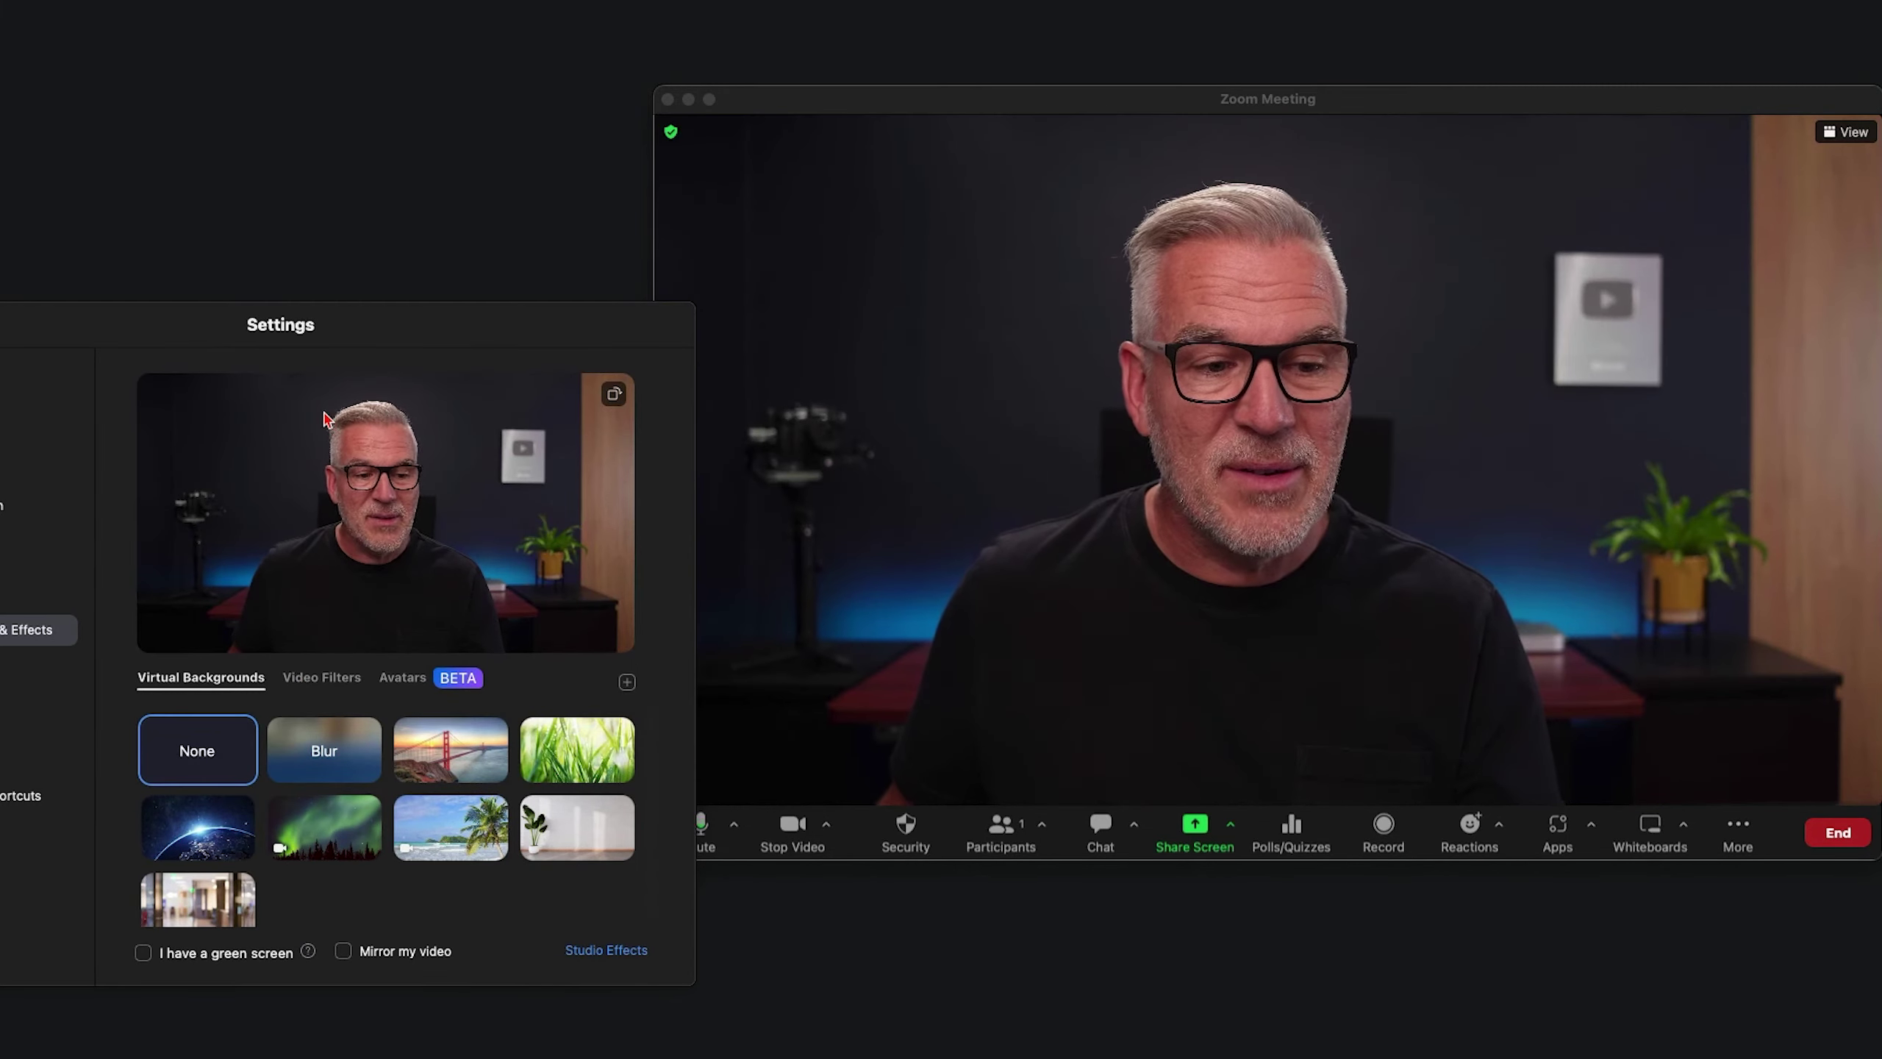